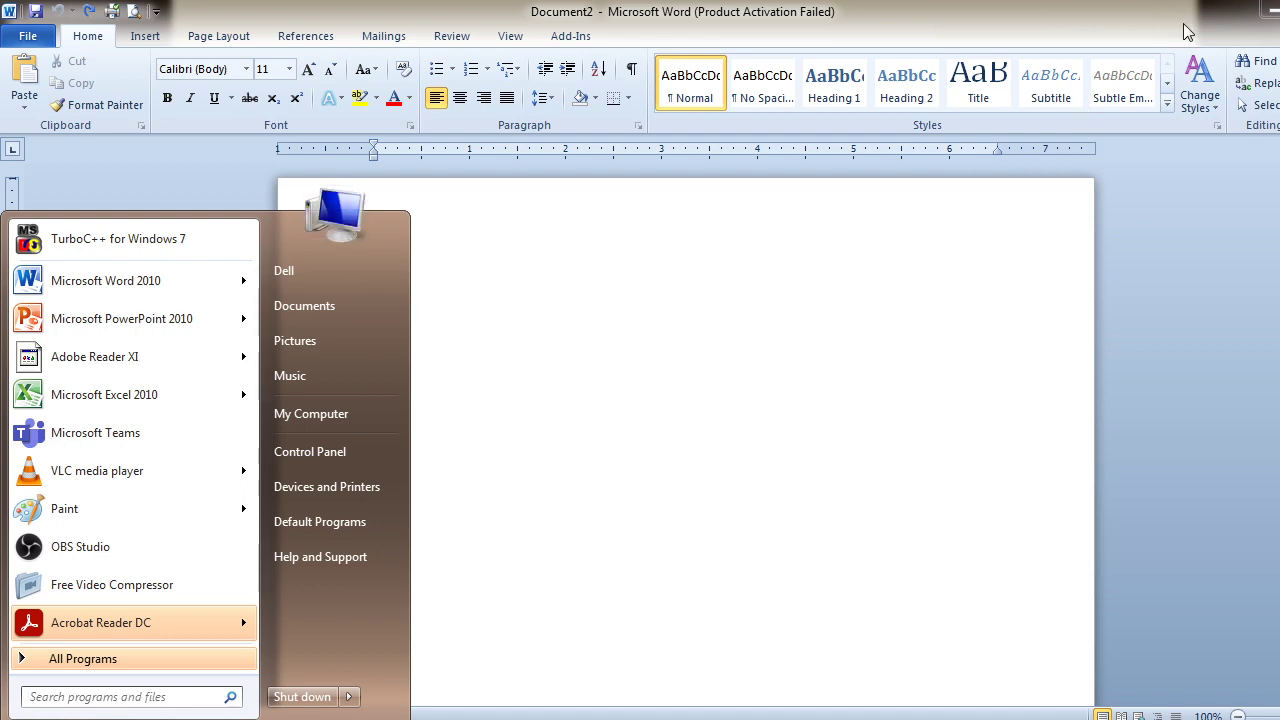
Open Microsoft Word 2010 with a blank document and dismiss the activation wizard.
click(1265, 10)
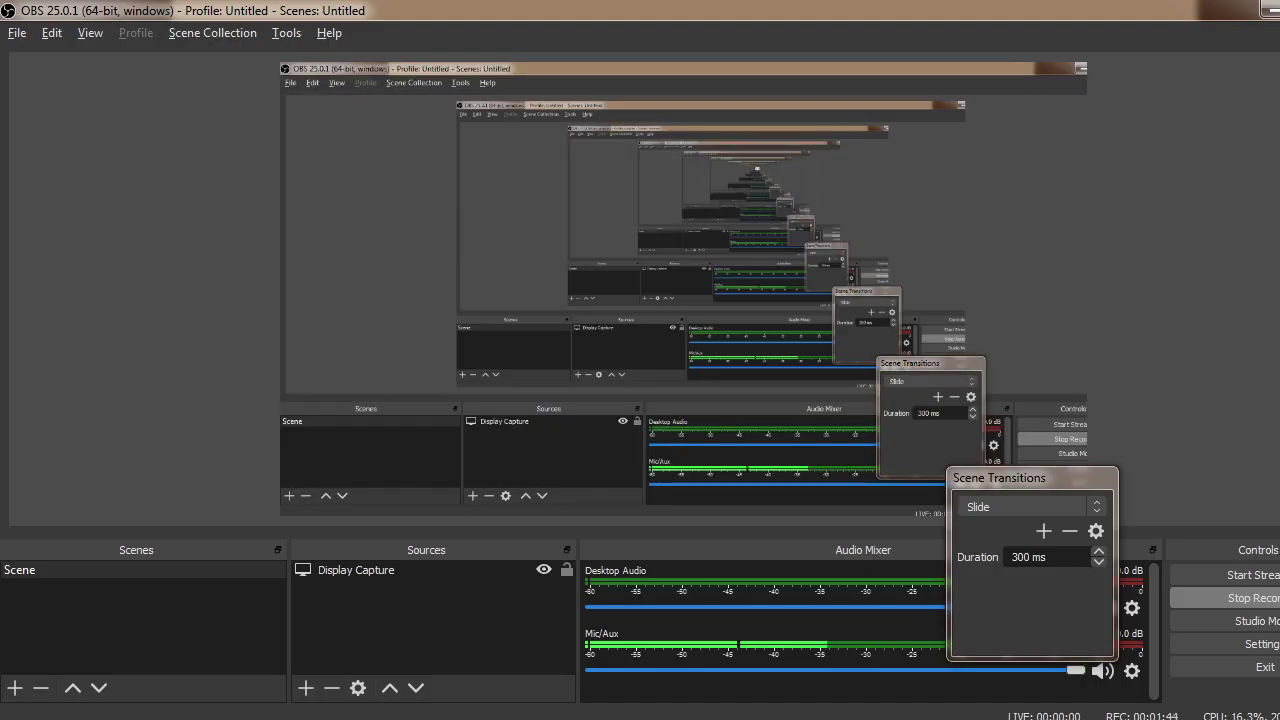
click(25, 713)
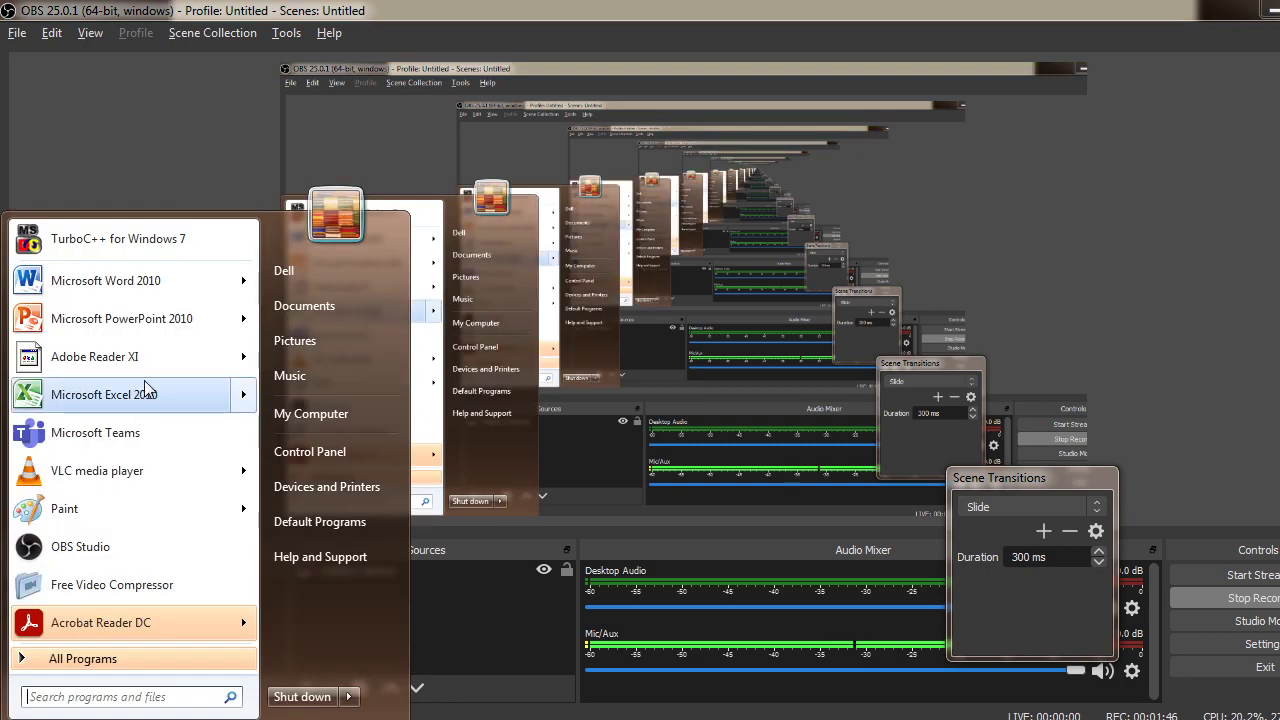
mouse_move(144, 283)
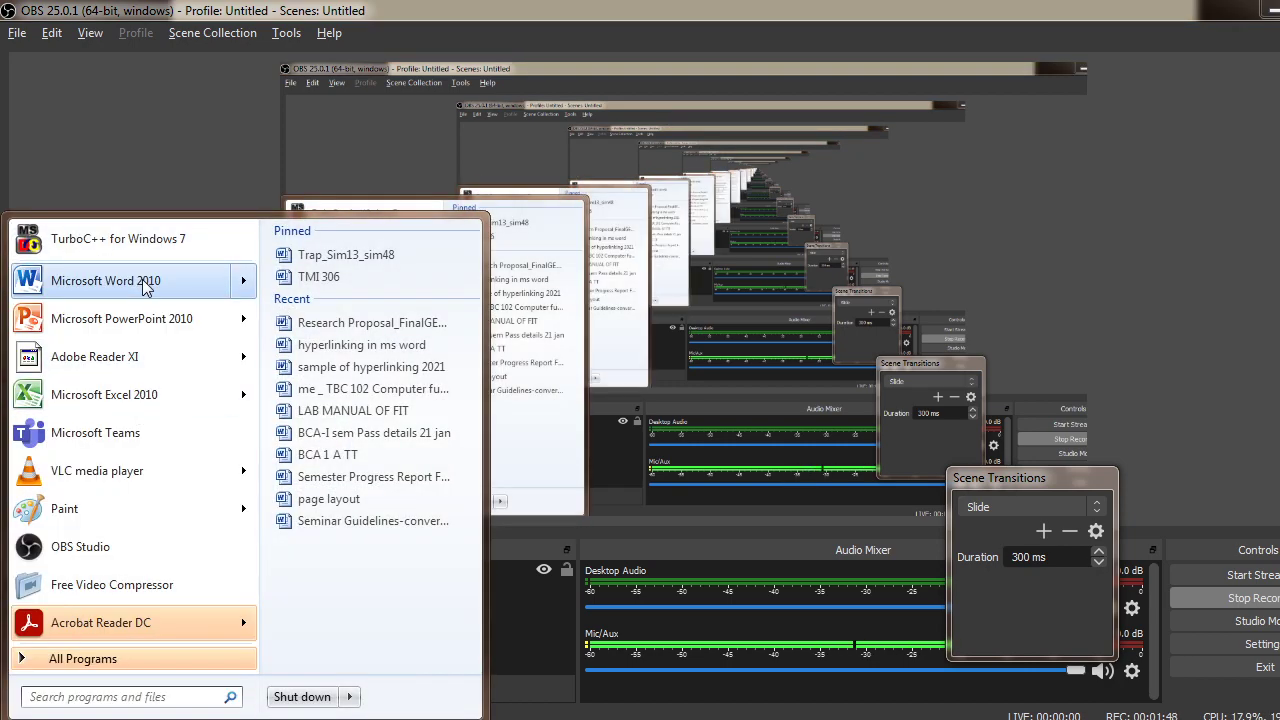
click(144, 283)
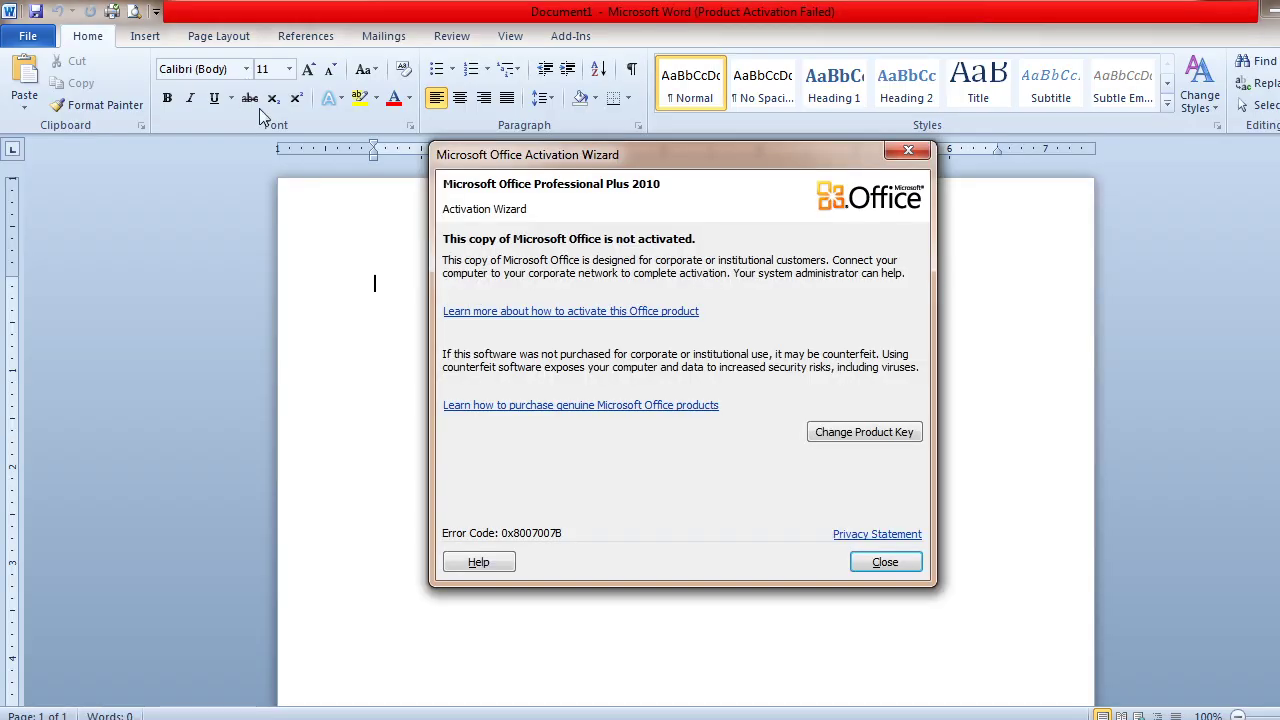
click(908, 150)
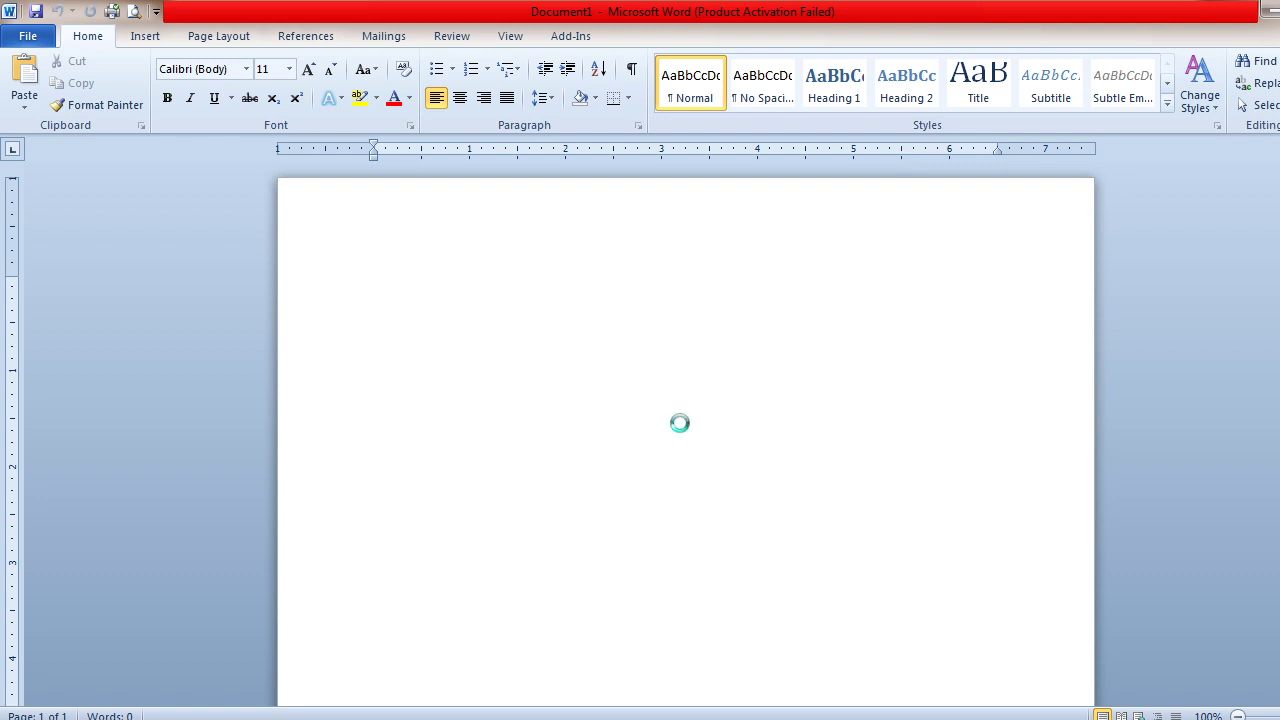
Paste the copied C programming text into the blank document and return to its beginning.
key(ctrl+v)
click(682, 424)
scroll(682, 424, up, 20)
scroll(682, 424, up, 15)
key(ctrl+Home)
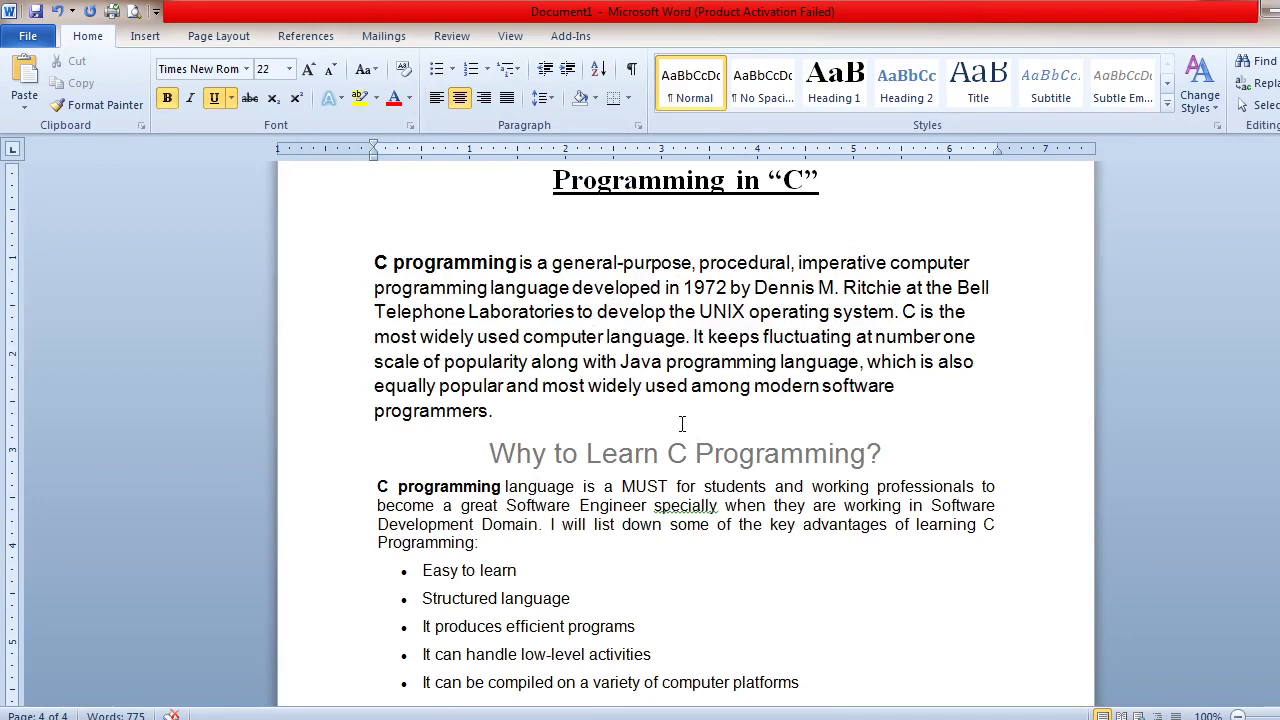
Insert a page break before the 'C Language - Overview' heading so it starts on a new page.
click(550, 181)
drag(372, 265, 697, 650)
click(695, 641)
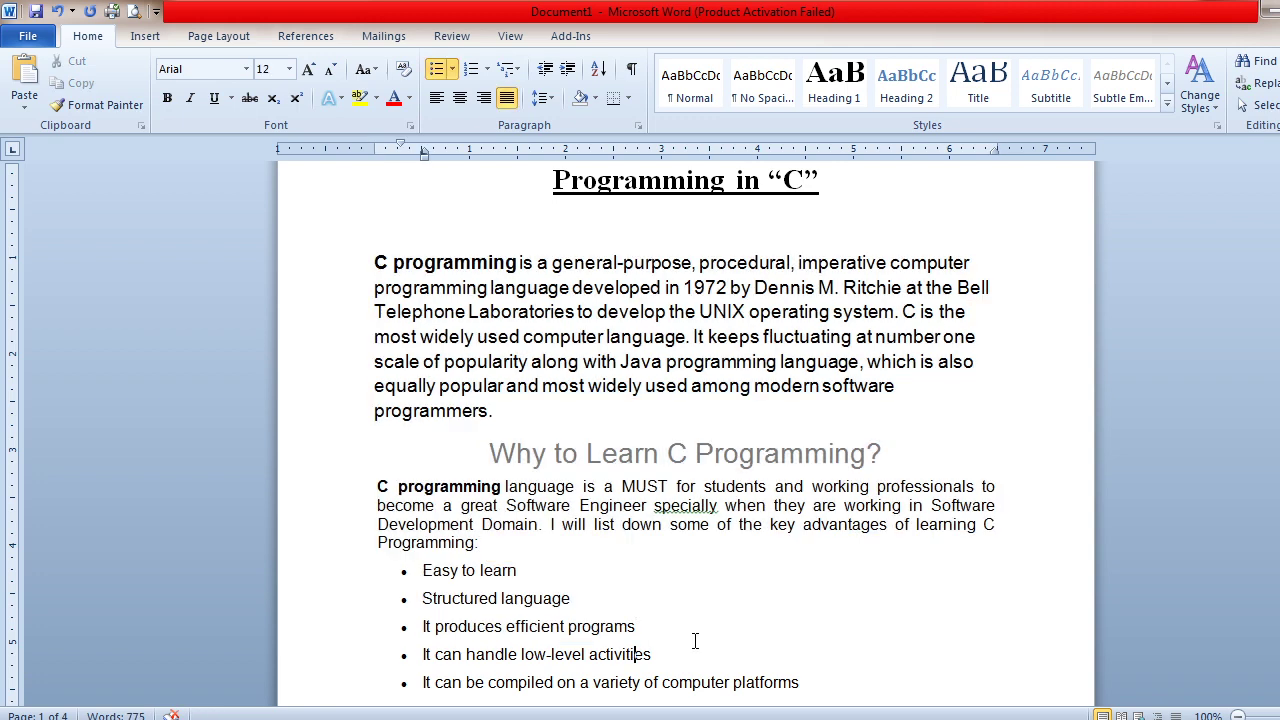
scroll(695, 641, down, 10)
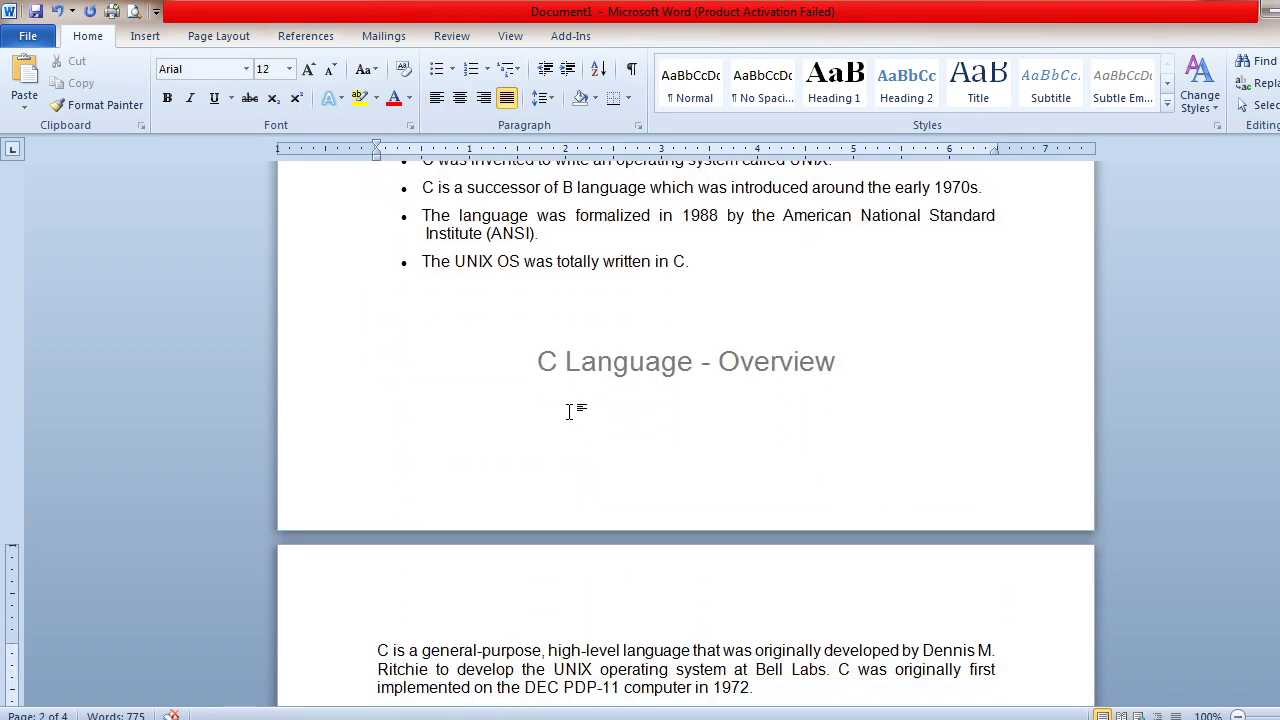
click(529, 363)
key(ctrl+Return)
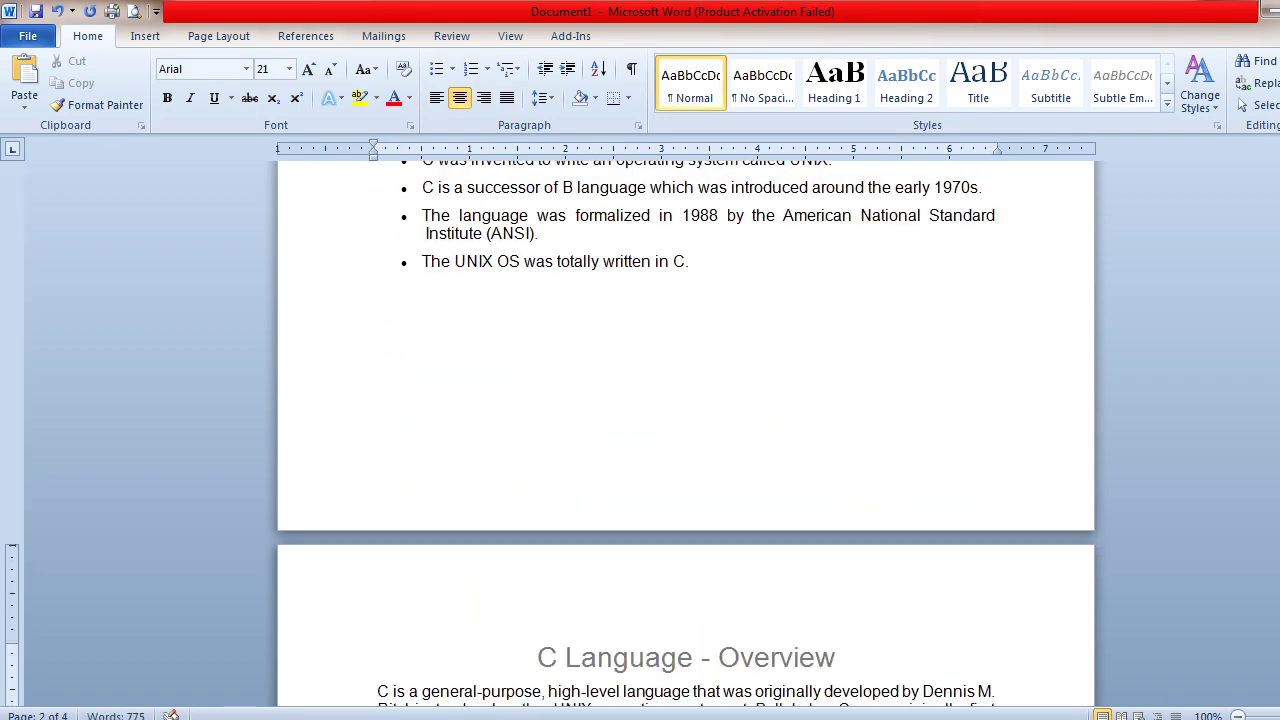
Apply the Heading 1 style to the 'C Language - Overview' title.
click(612, 657)
key(Down)
key(Down)
key(Down)
key(Down)
key(Down)
key(Down)
key(Down)
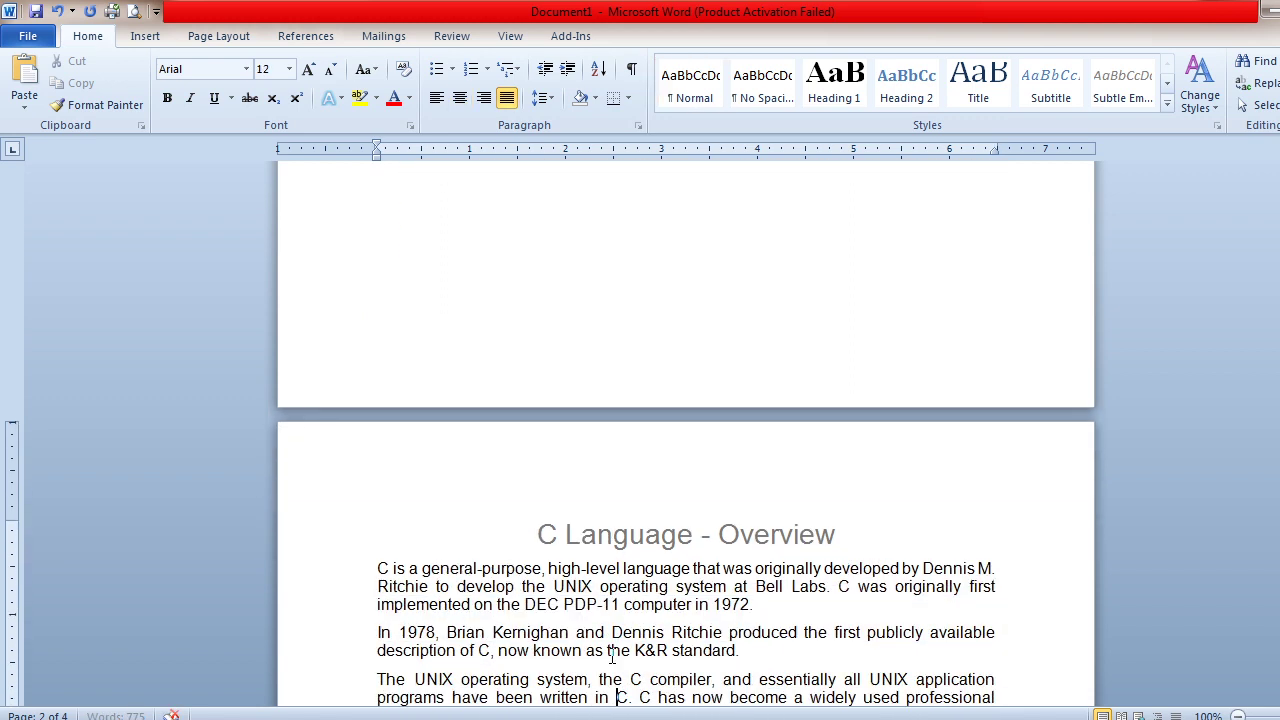
key(Down)
key(Down)
key(Down)
drag(525, 450, 860, 449)
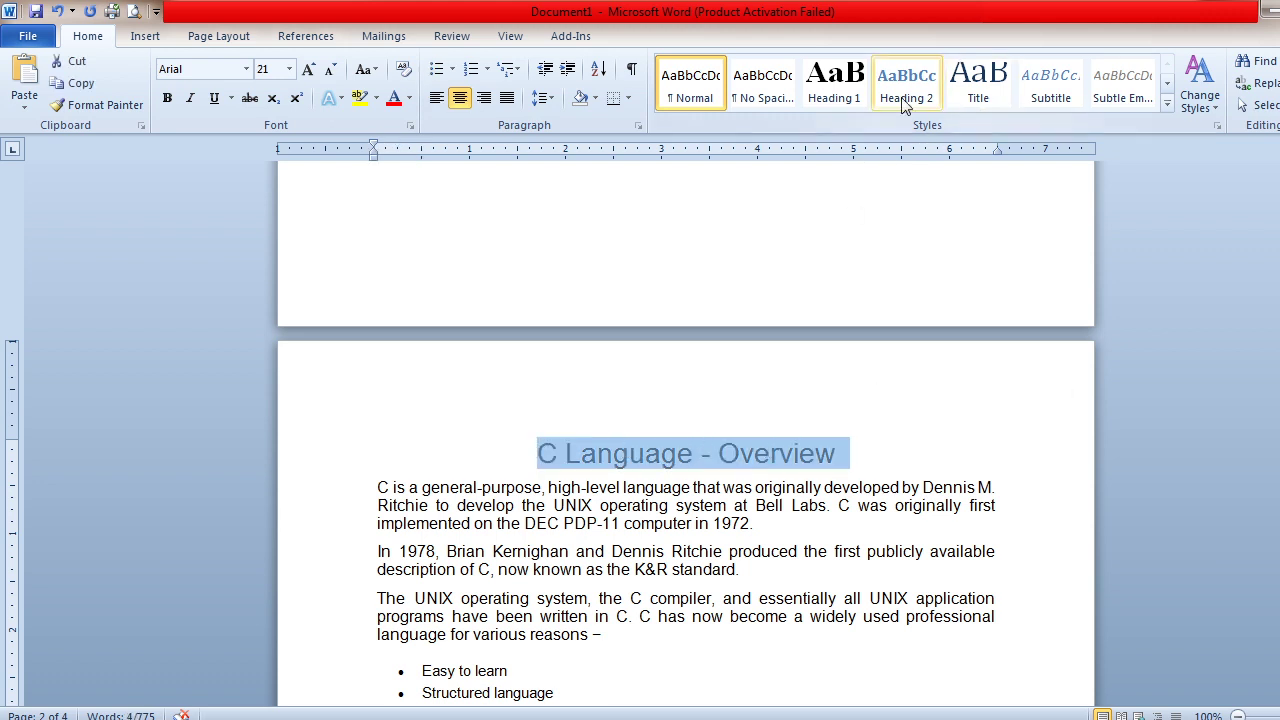
click(835, 93)
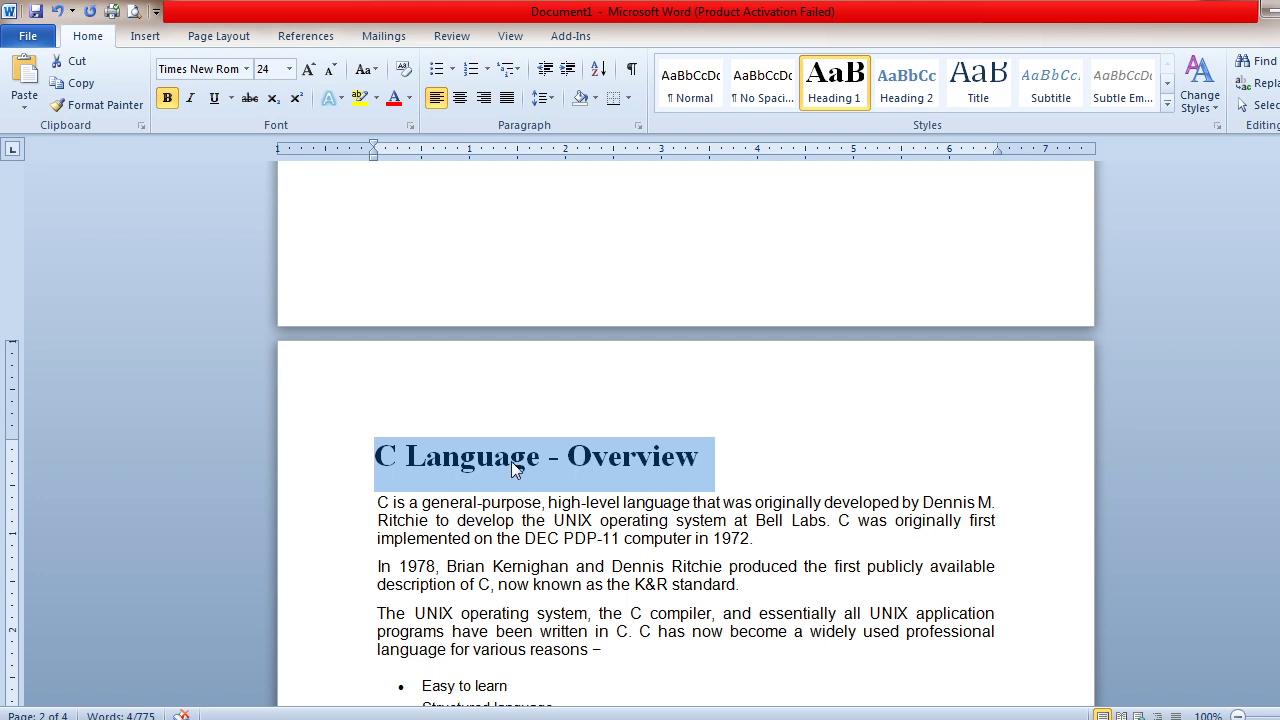
Increase the font size of the 'C Language - Overview' heading to 36.
click(310, 70)
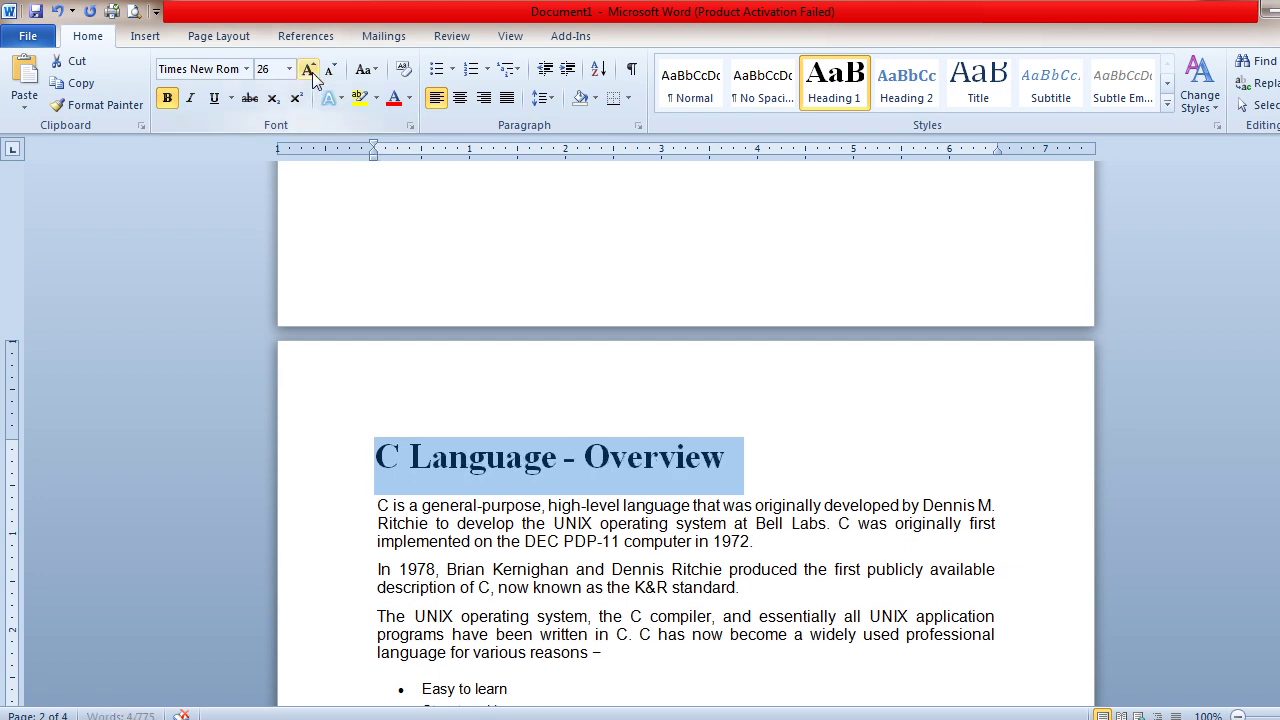
click(310, 70)
click(310, 70)
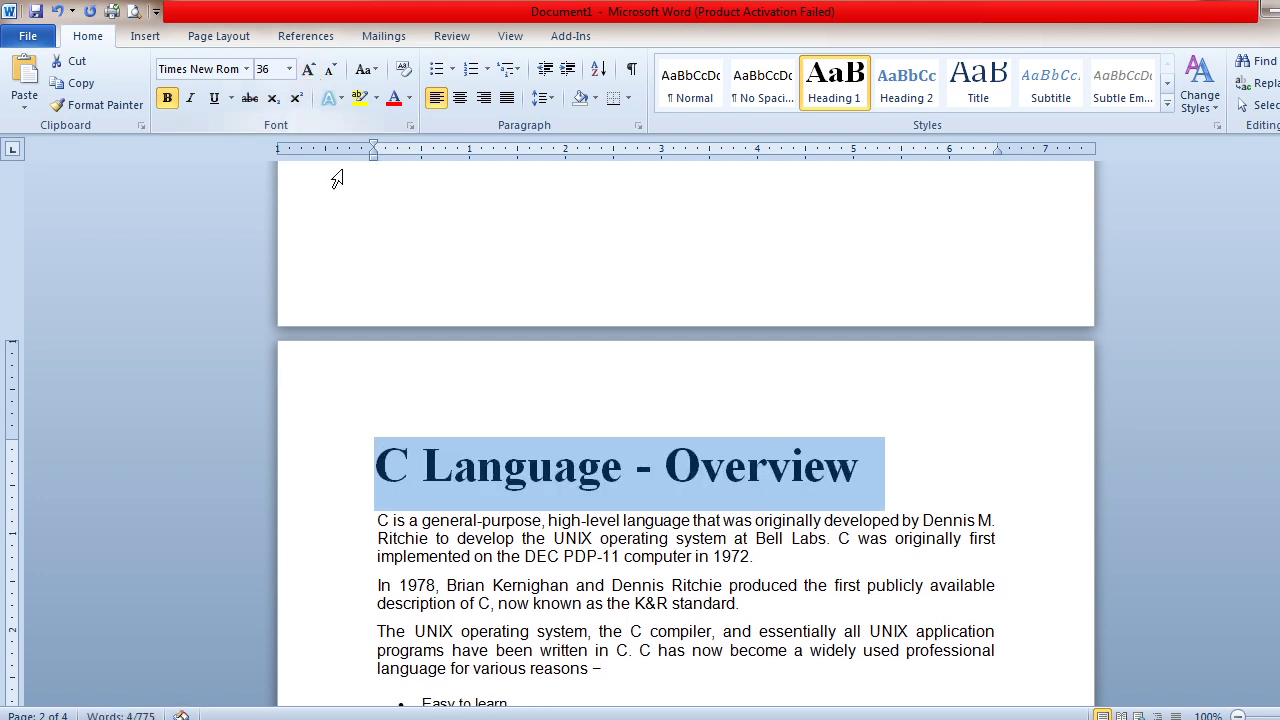
click(503, 524)
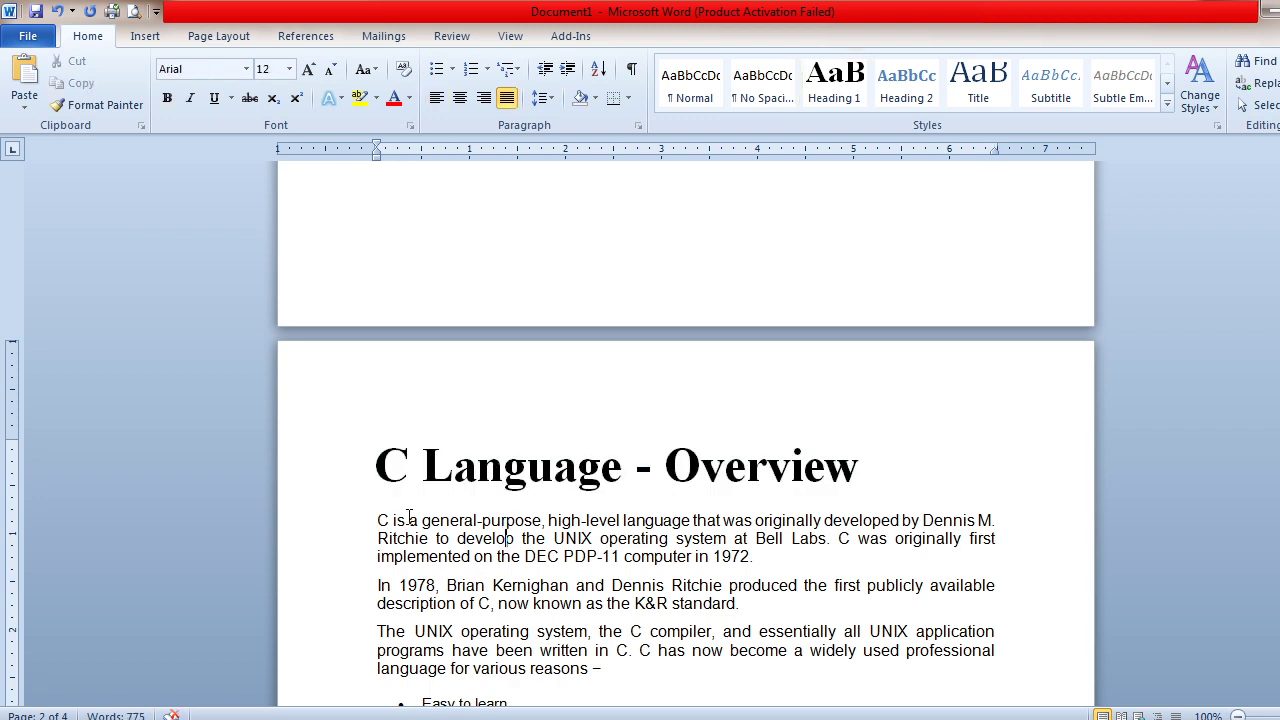
Delete the extra blank lines above the 'Why use C?' heading.
drag(378, 520, 640, 679)
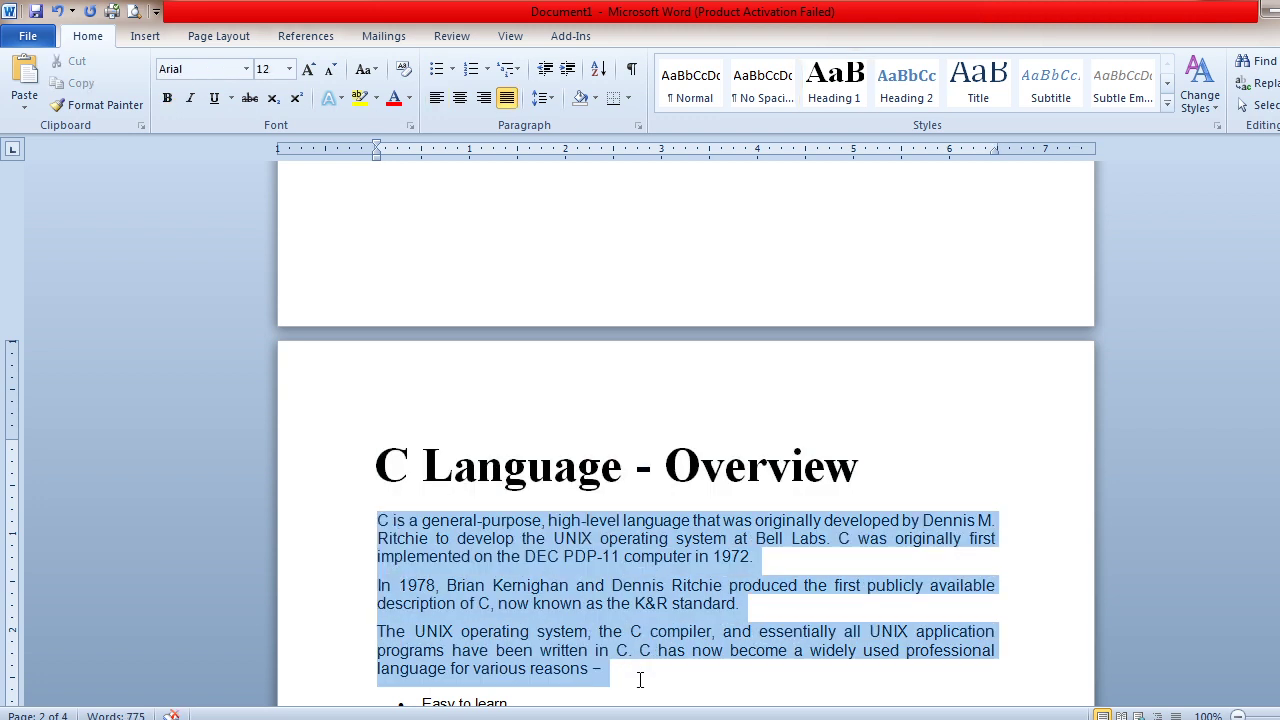
click(640, 679)
scroll(640, 680, down, 5)
click(640, 680)
scroll(640, 680, down, 2)
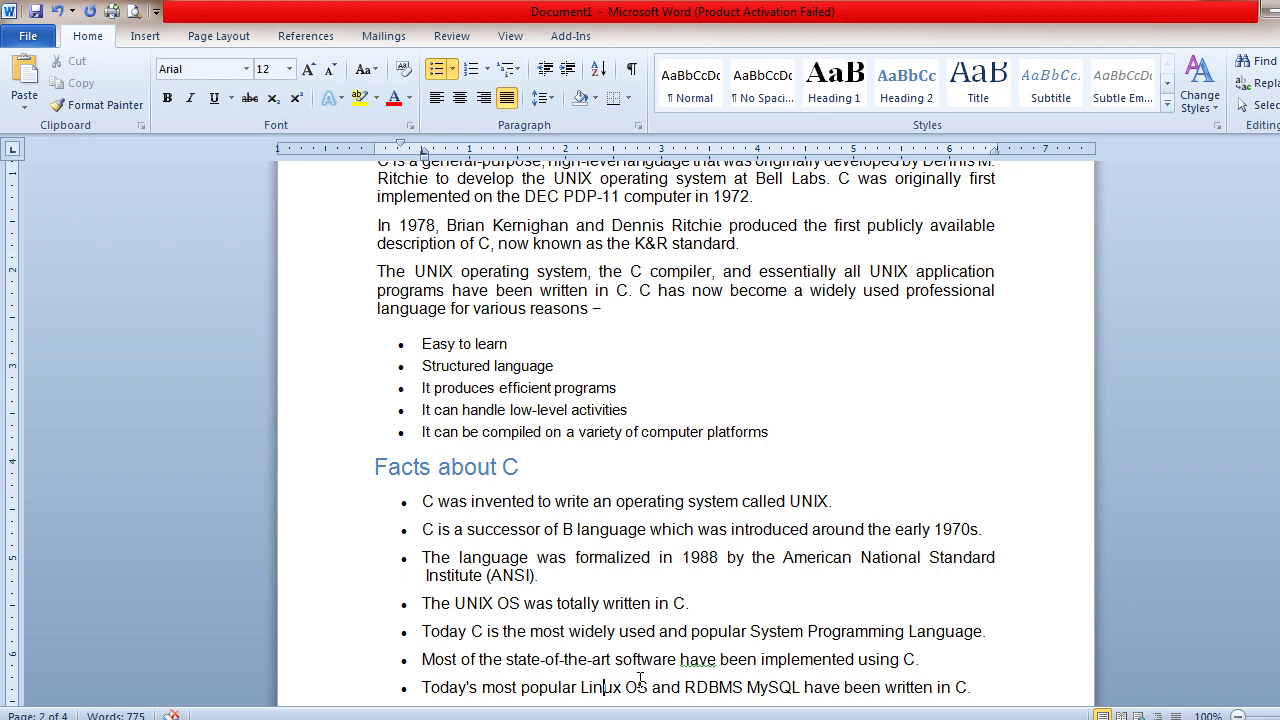
key(Down)
key(Down)
key(Down)
key(Down)
key(Down)
key(Down)
key(Down)
key(Down)
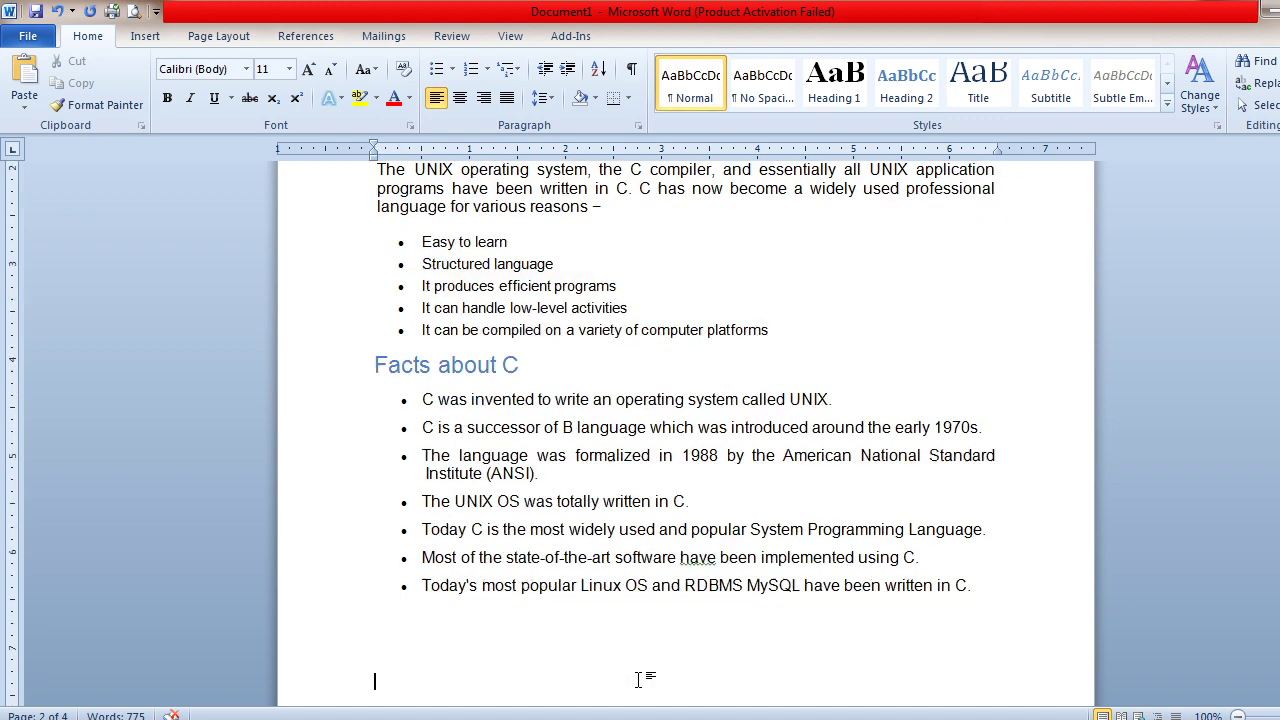
key(Down)
key(Down)
key(Down)
key(Down)
key(Down)
key(Down)
key(Down)
key(Down)
key(Down)
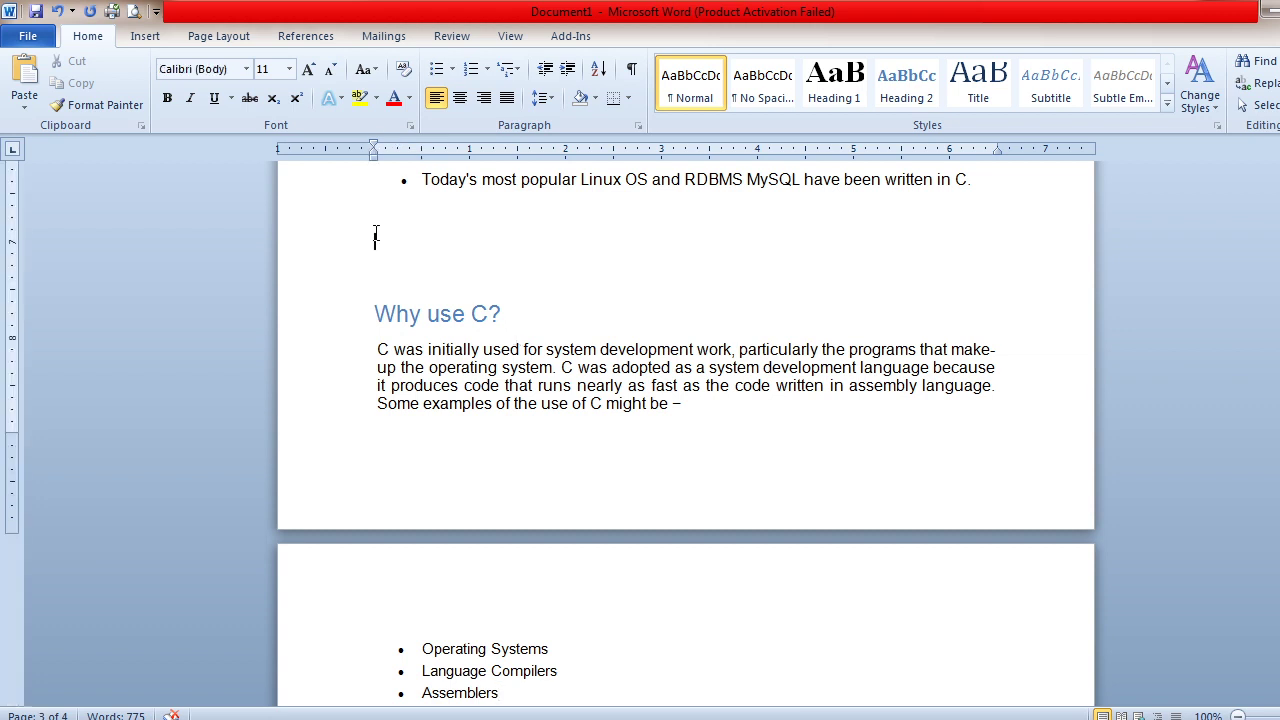
key(Delete)
key(Delete)
key(Delete)
key(Delete)
key(Delete)
text(W)
key(Up)
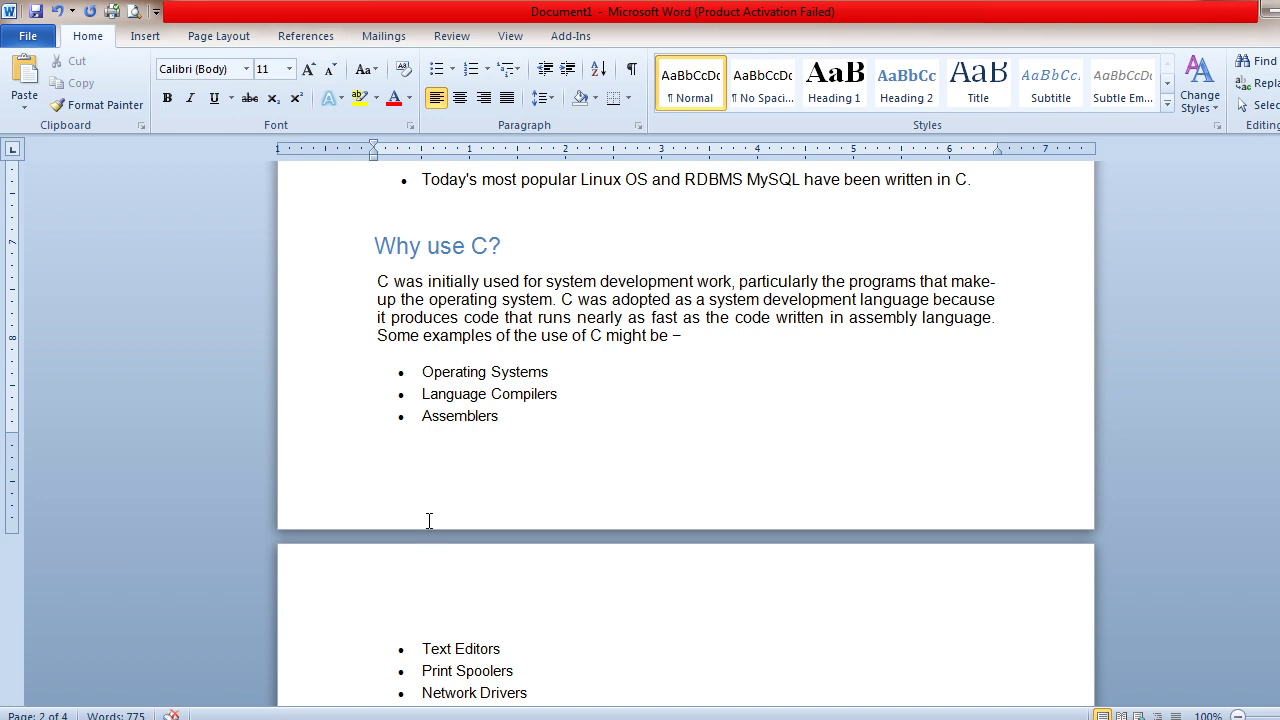
Delete the 'Text Editors', 'Print Spoolers' and 'Network Drivers' bullets from the list under 'Why use C?'.
drag(395, 648, 551, 686)
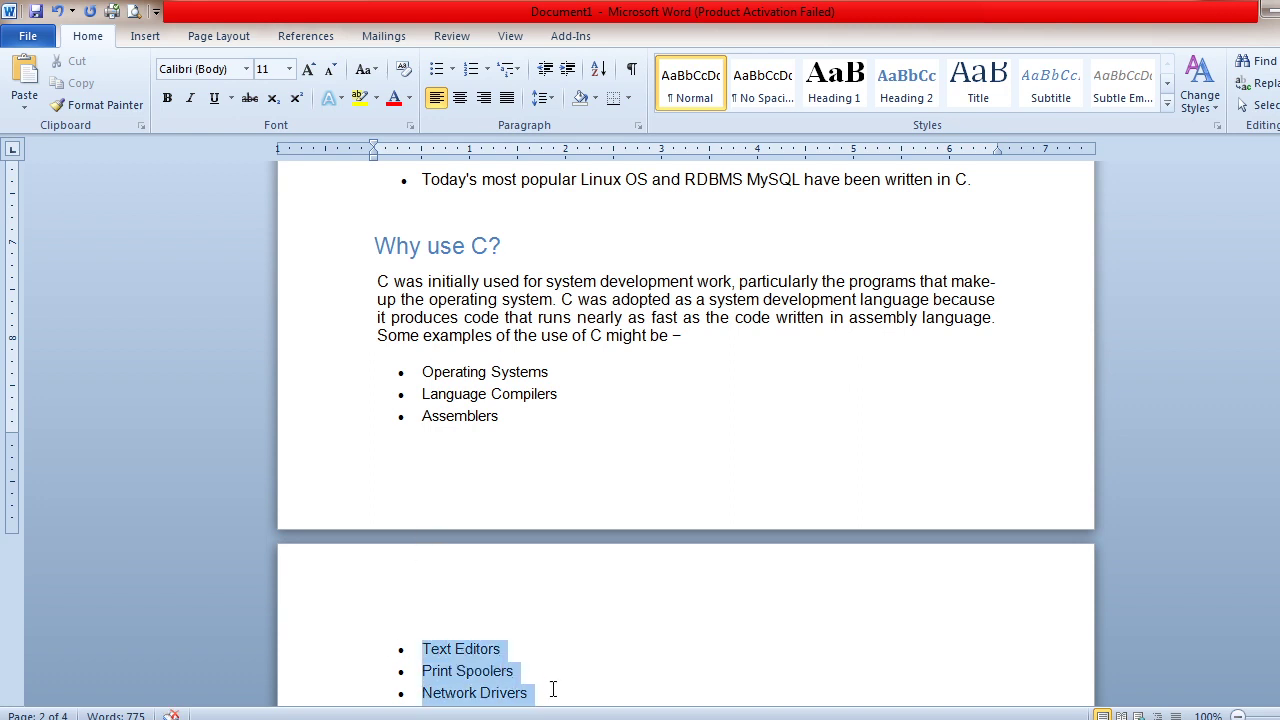
key(Delete)
key(shift+Down)
key(shift+Down)
key(shift+Down)
key(shift+Down)
key(shift+Down)
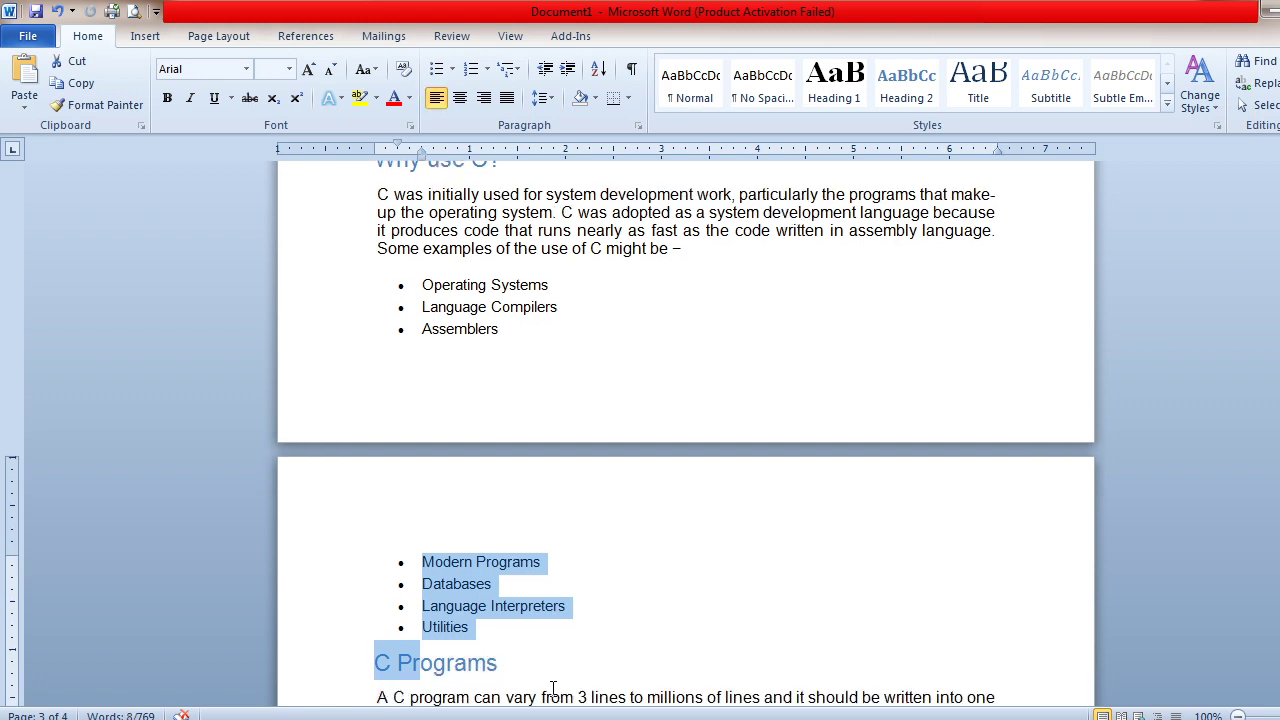
key(shift+Up)
key(Up)
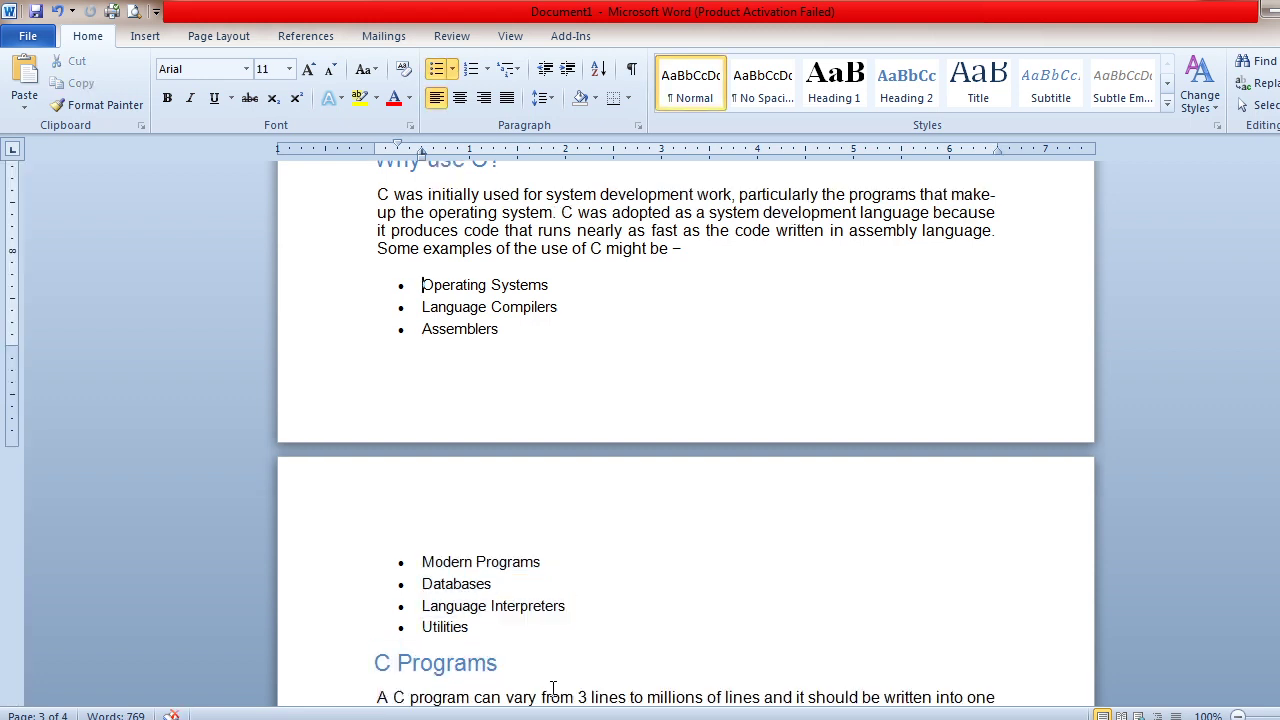
click(376, 165)
key(ctrl+Return)
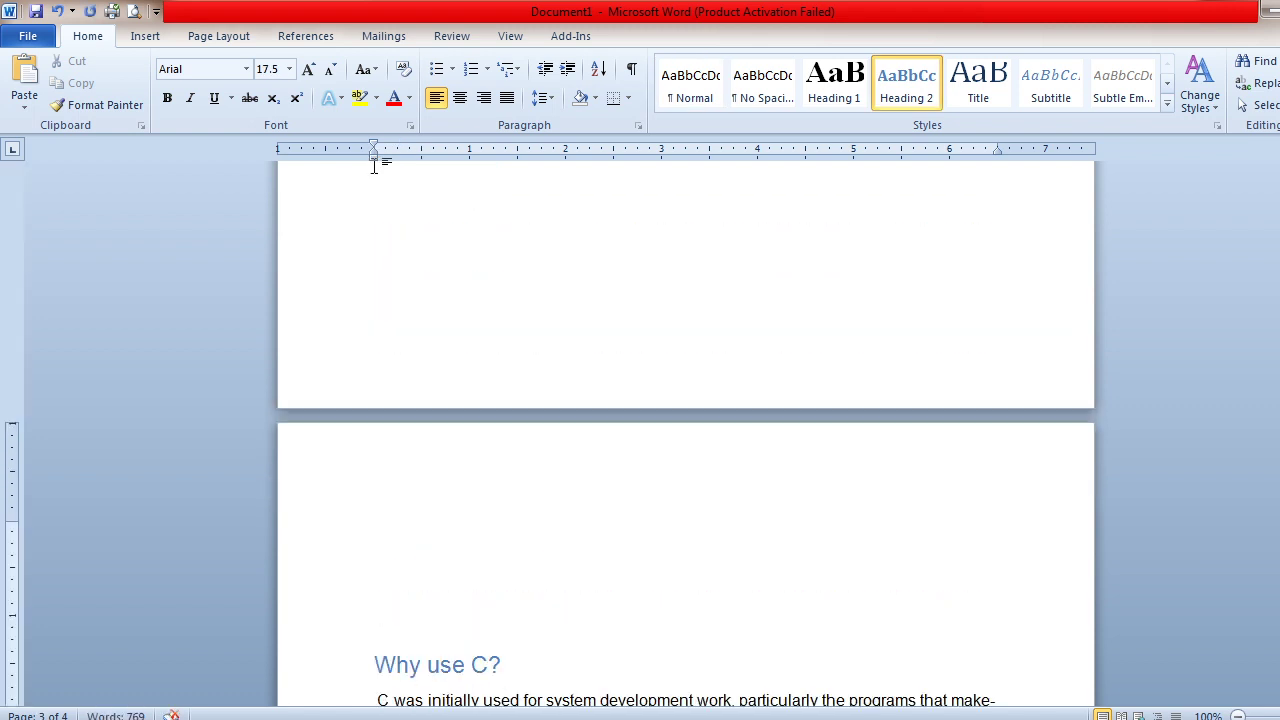
key(BackSpace)
key(BackSpace)
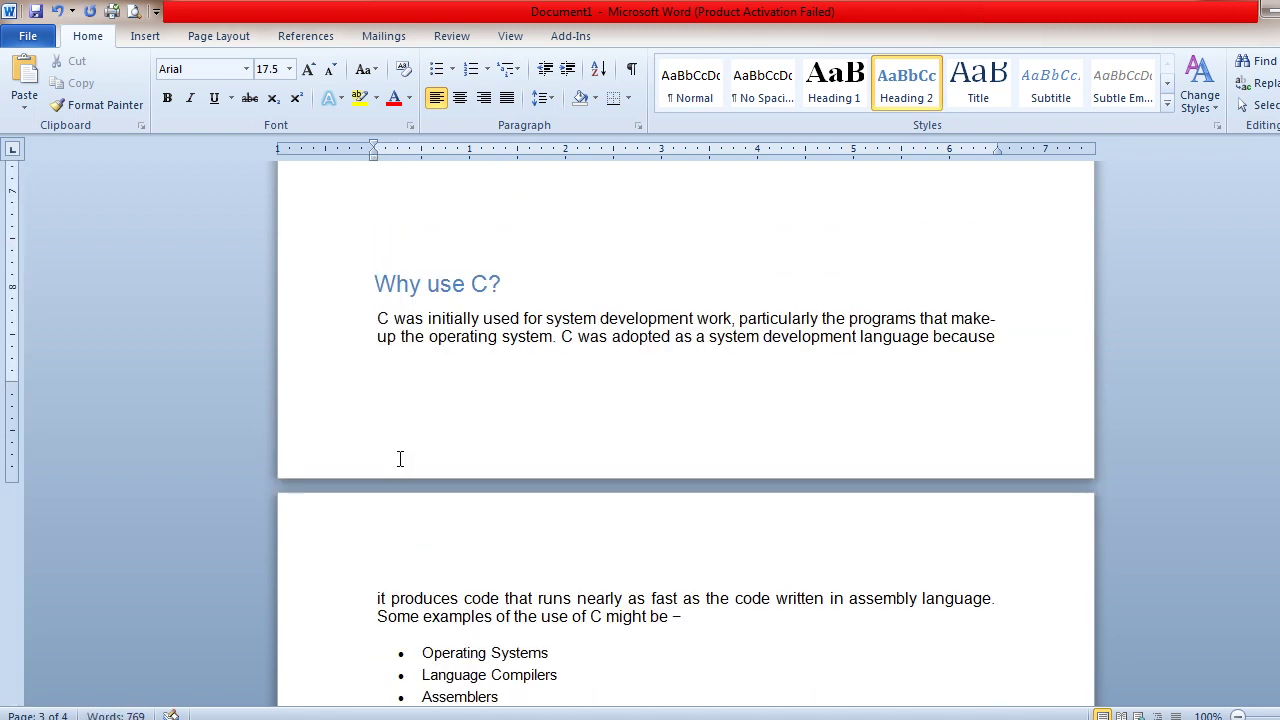
key(Return)
key(Return)
key(Return)
key(Return)
key(Return)
key(Return)
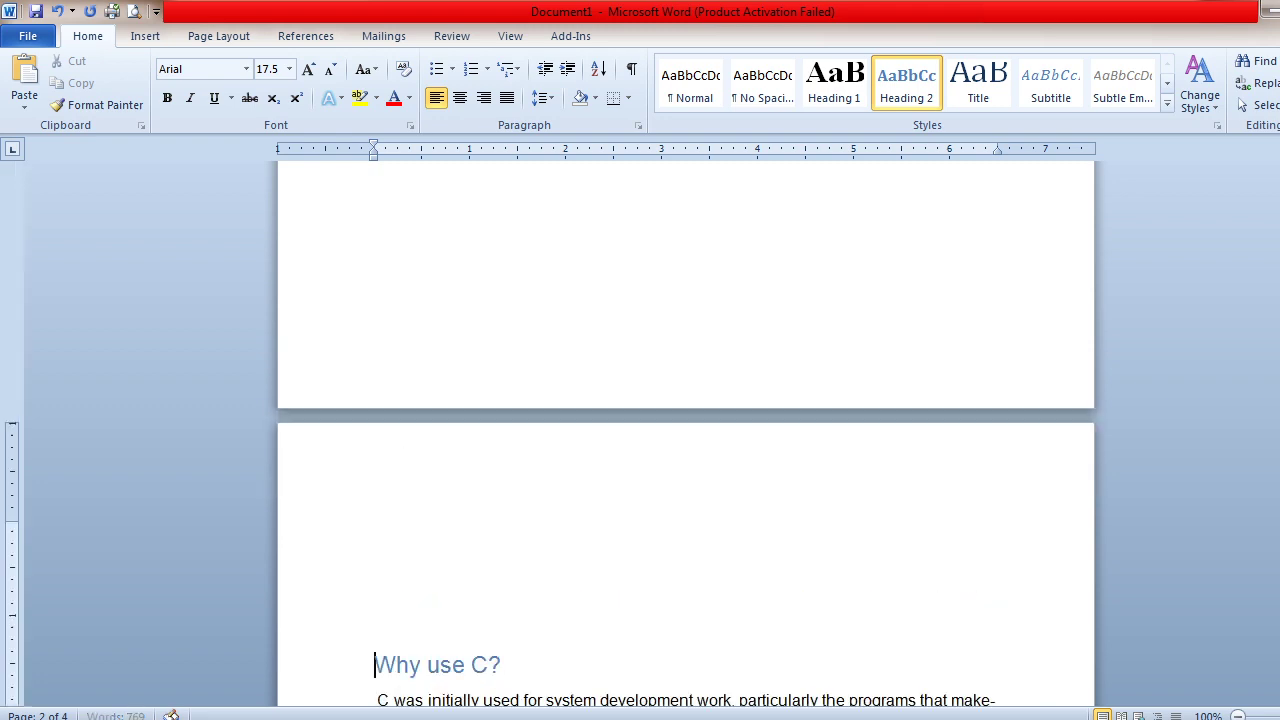
key(BackSpace)
key(BackSpace)
key(BackSpace)
key(BackSpace)
key(BackSpace)
key(BackSpace)
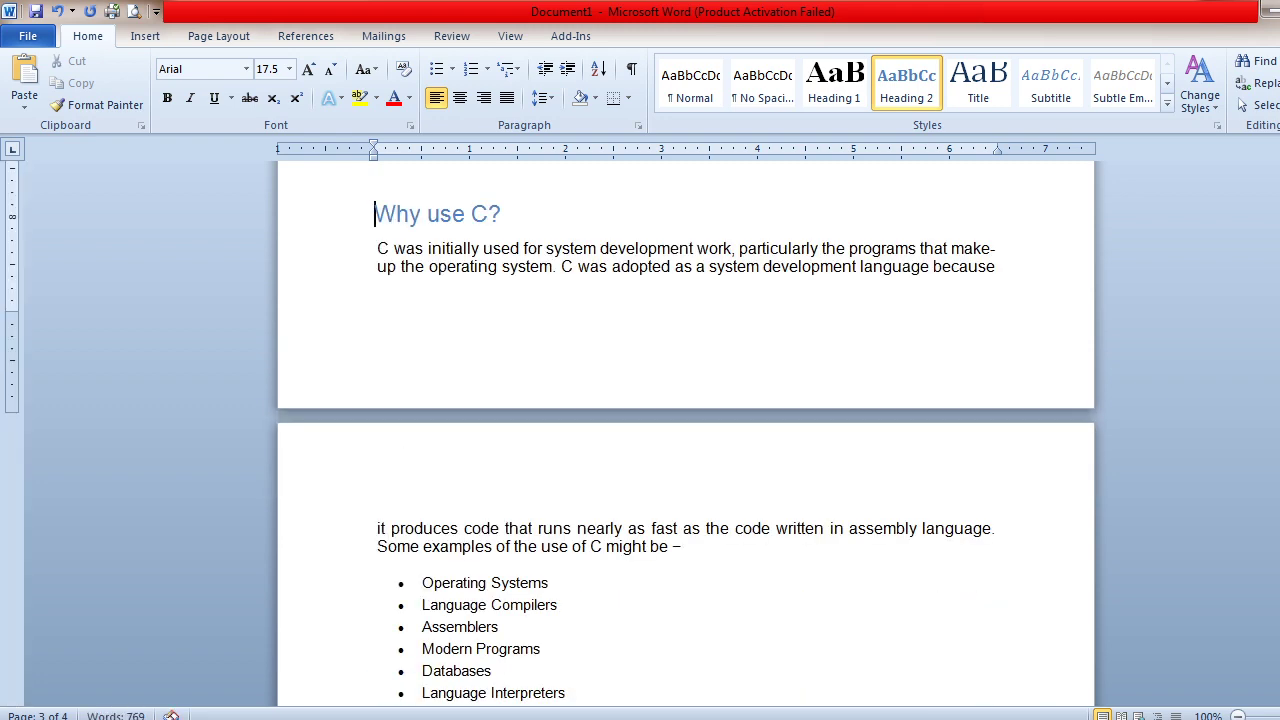
Push the 'Why use C?' heading down onto the next page, together with its paragraph and bullets.
key(Down)
key(Down)
key(Down)
key(ctrl+End)
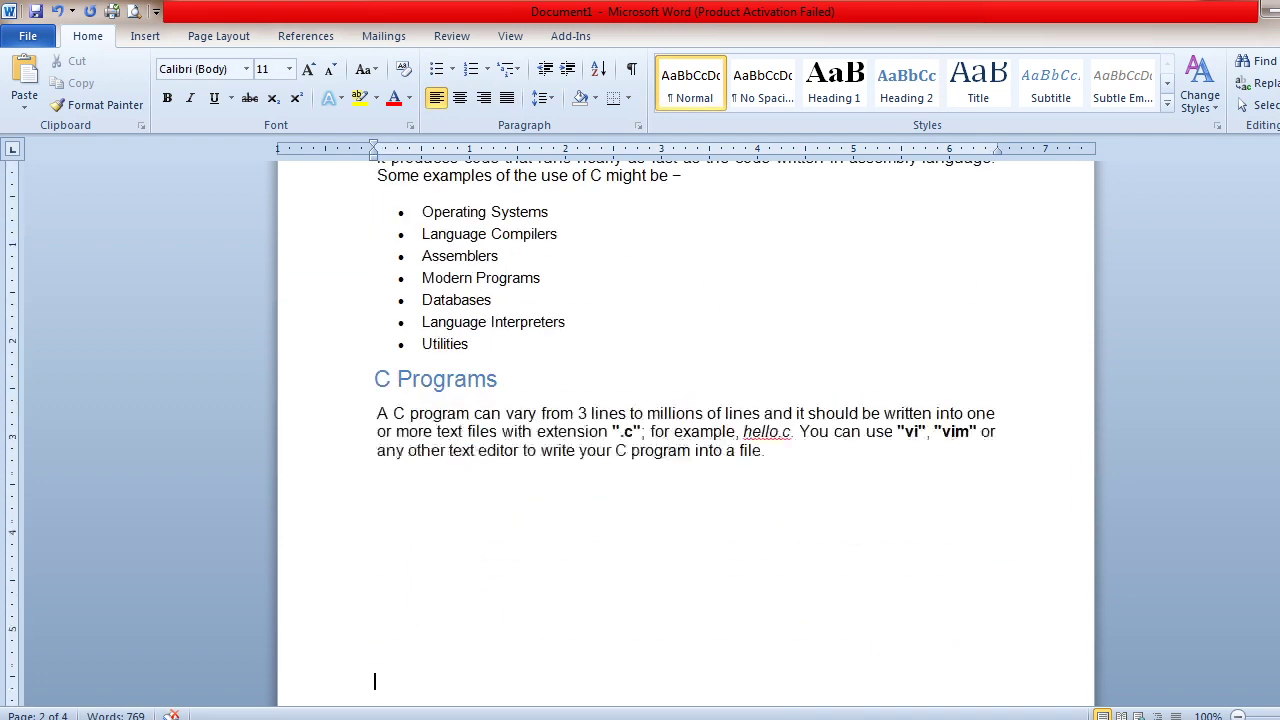
key(Up)
key(Up)
key(Up)
key(Up)
key(Up)
key(Up)
key(Up)
key(Up)
key(Up)
key(Up)
key(Up)
key(Up)
key(Up)
key(Up)
key(Up)
key(Up)
key(Up)
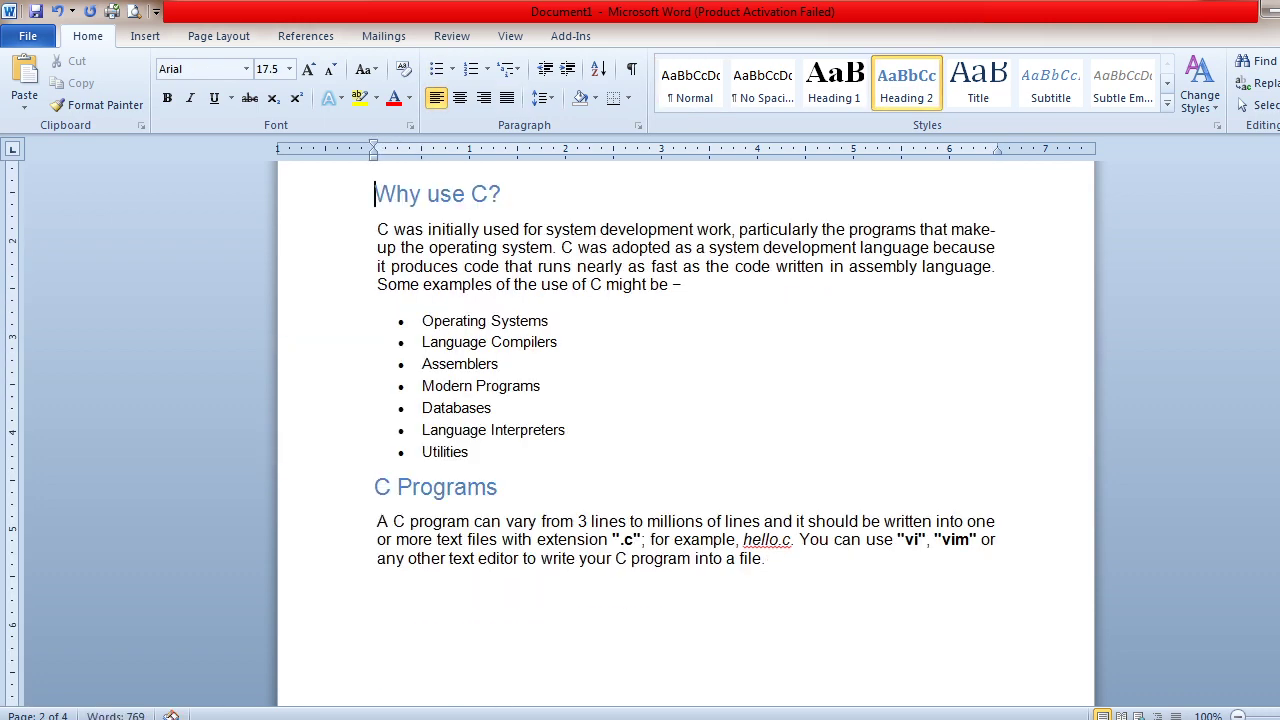
Apply the Heading 2 style to 'Why use C?' and increase its font size to 24.
drag(380, 207, 563, 189)
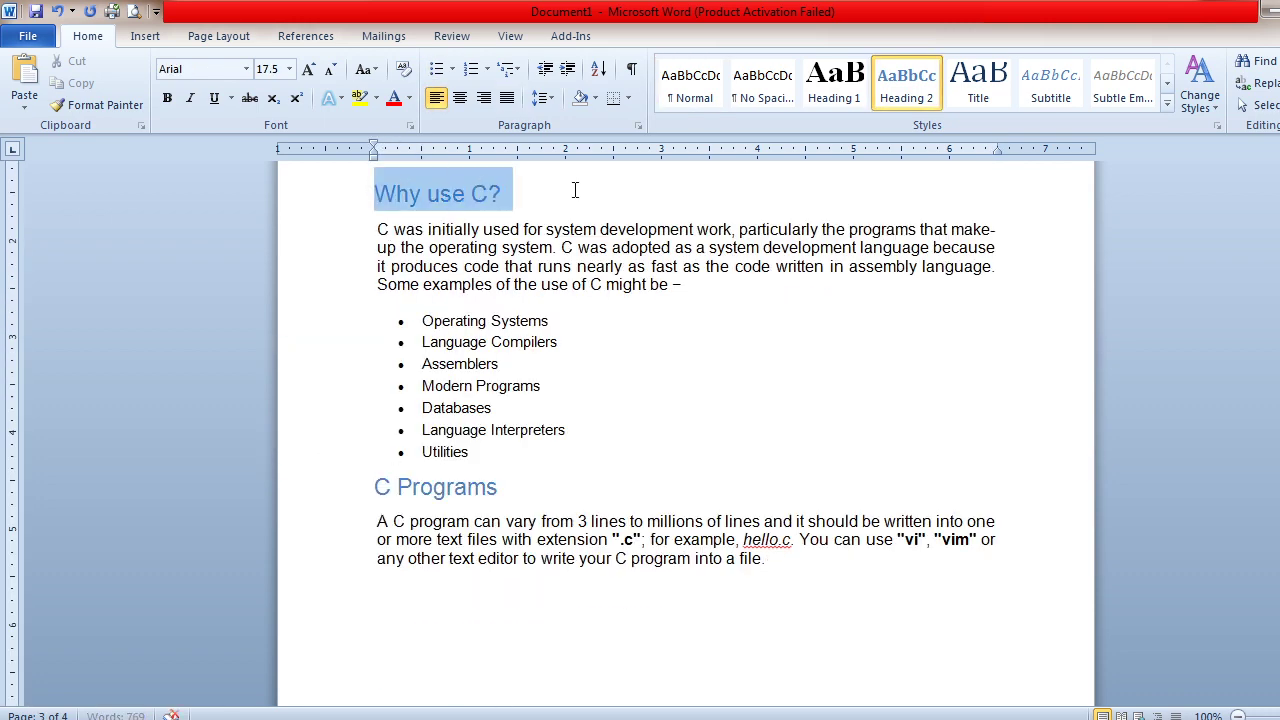
click(906, 85)
click(309, 70)
click(309, 70)
click(309, 70)
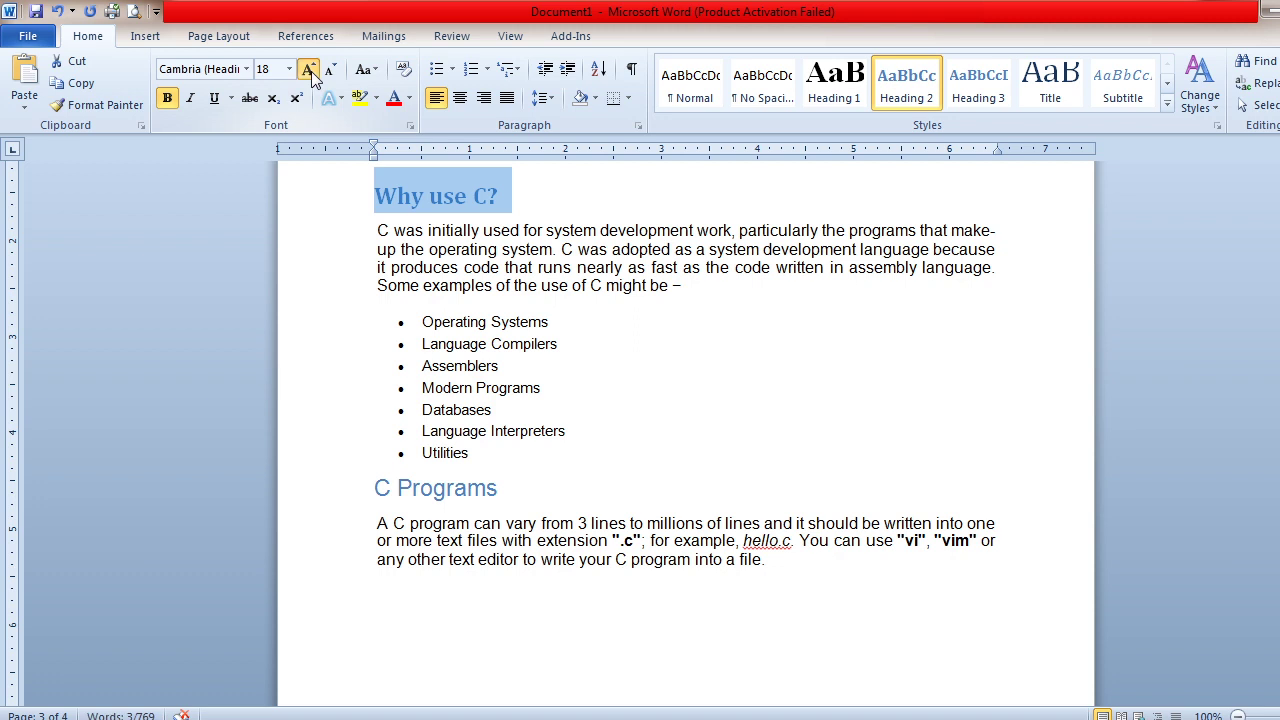
click(309, 70)
click(309, 70)
click(309, 70)
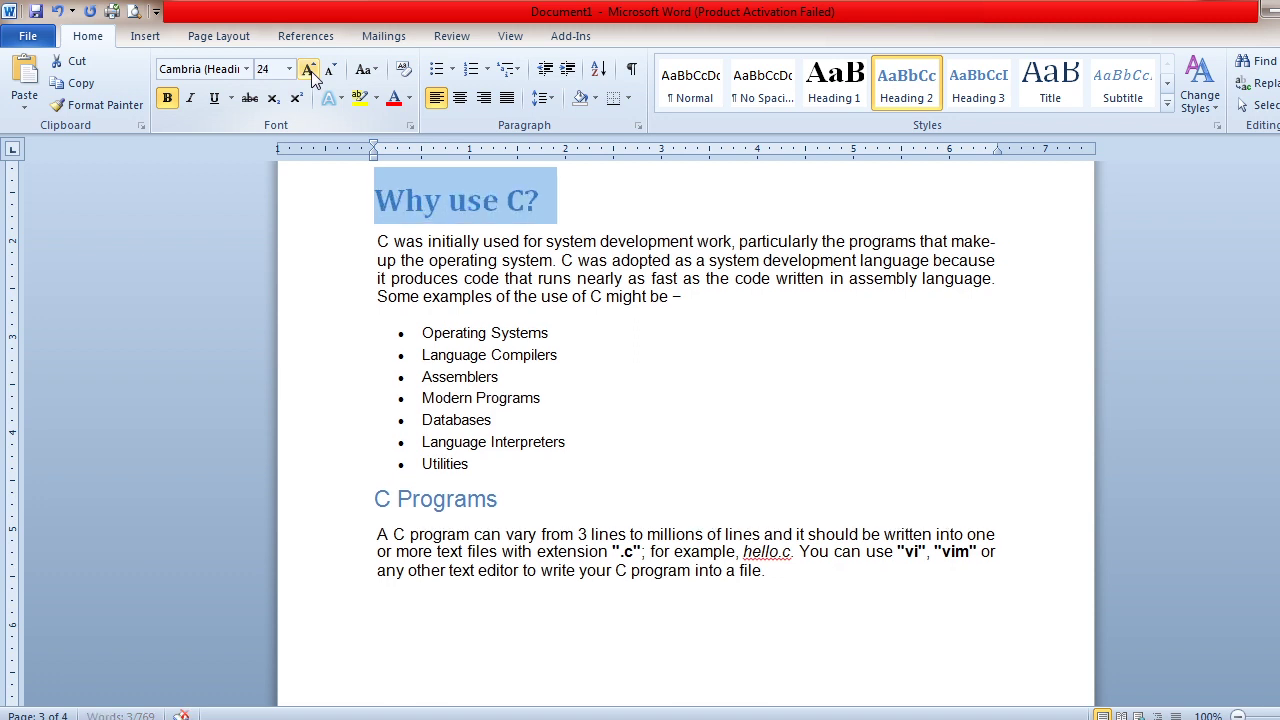
Adjust the blank lines after the 'C Programs' section so that 'C - Environment Setup' starts on a new page.
click(510, 650)
key(Return)
key(Return)
key(Return)
key(Return)
key(Return)
key(Up)
key(Up)
key(Up)
key(Delete)
key(Delete)
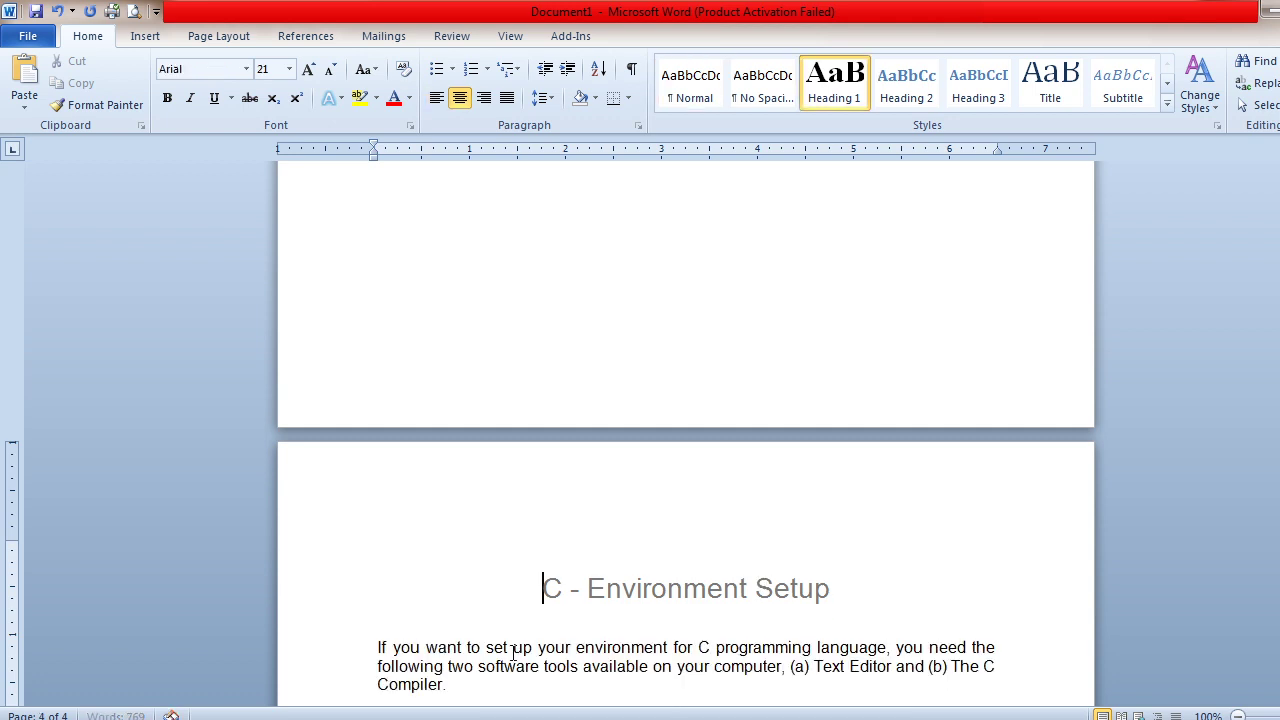
Apply the Heading 3 style to the 'C - Environment Setup' title.
drag(572, 615, 871, 591)
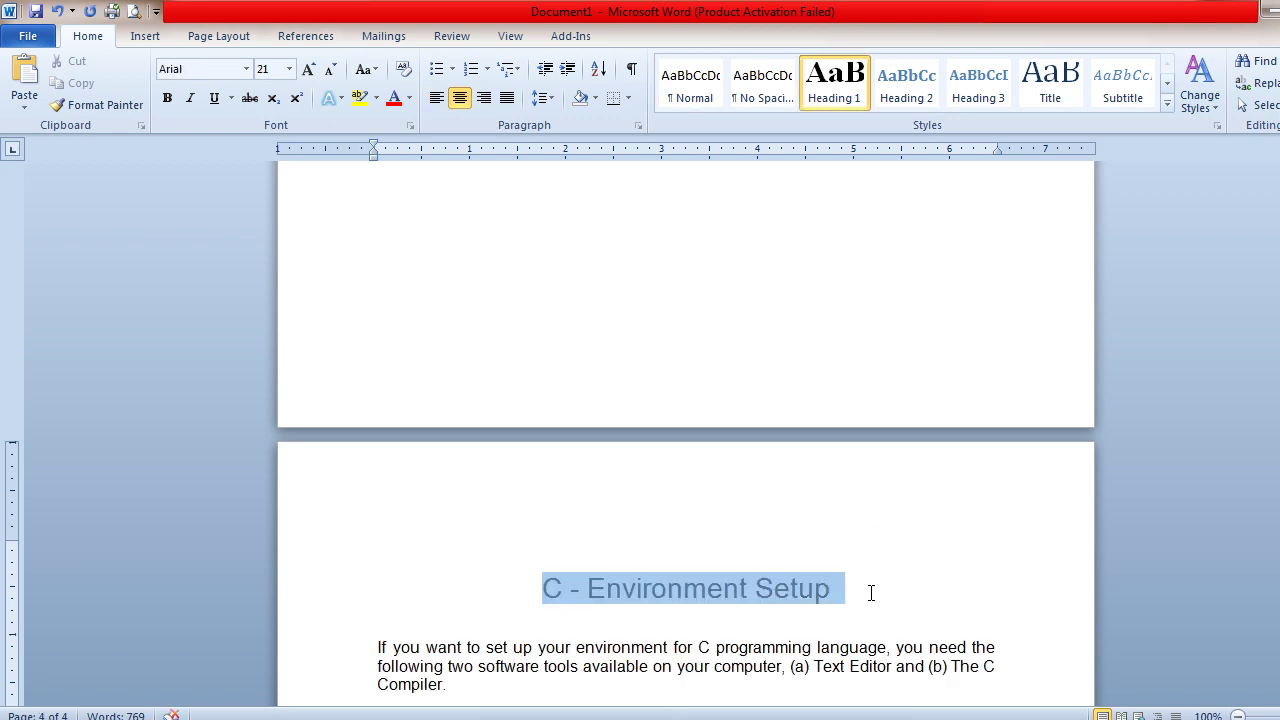
click(980, 97)
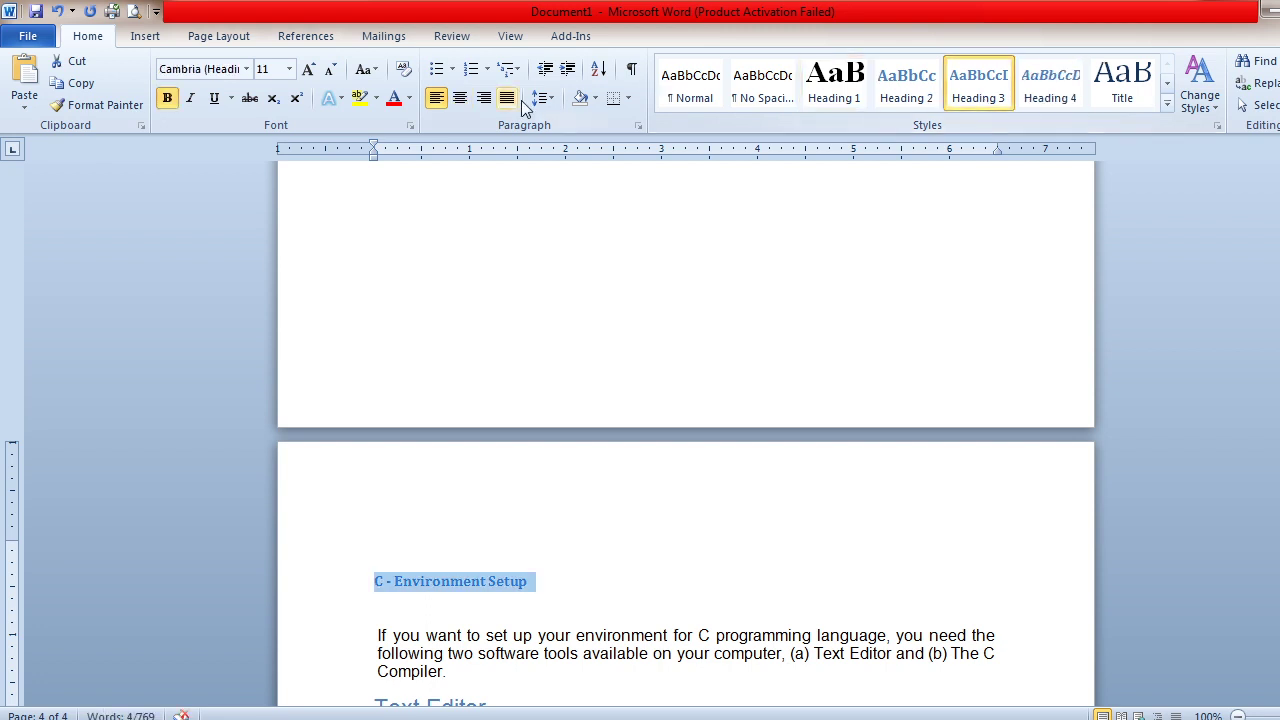
Increase the font size of the 'C - Environment Setup' title to 26.
click(309, 69)
click(309, 69)
click(309, 69)
click(309, 69)
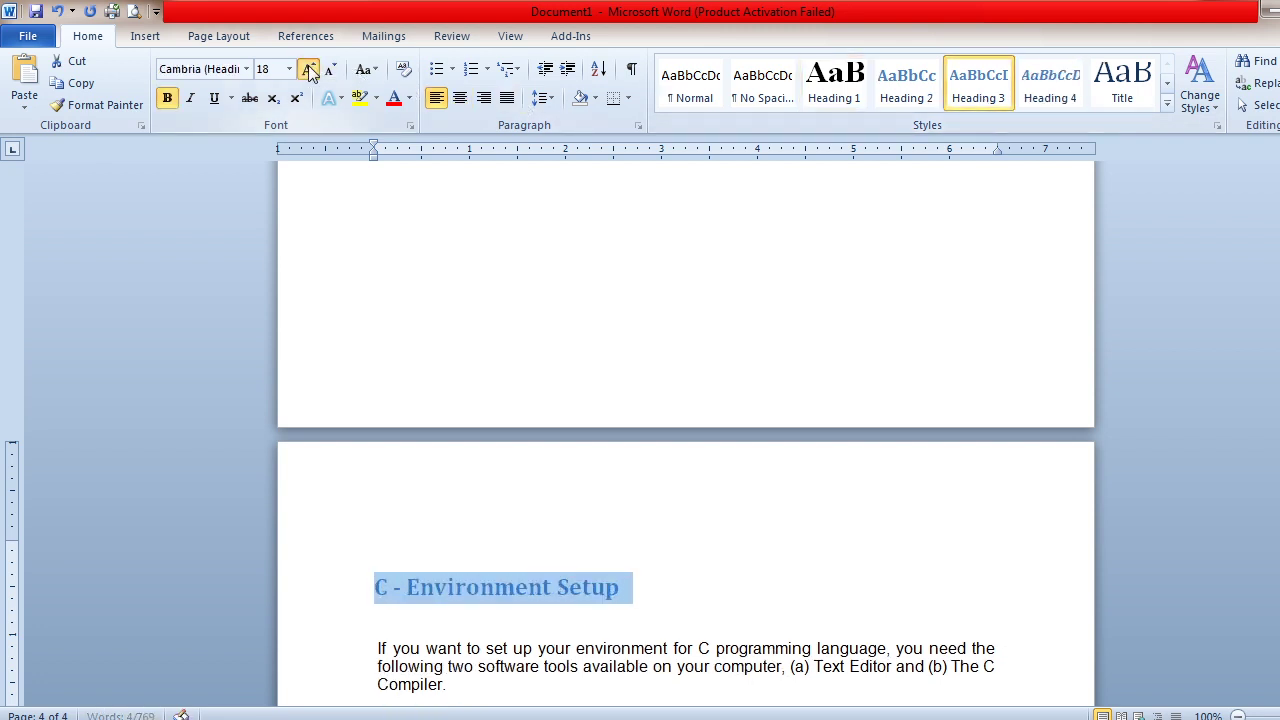
click(309, 69)
click(309, 69)
click(309, 69)
click(309, 69)
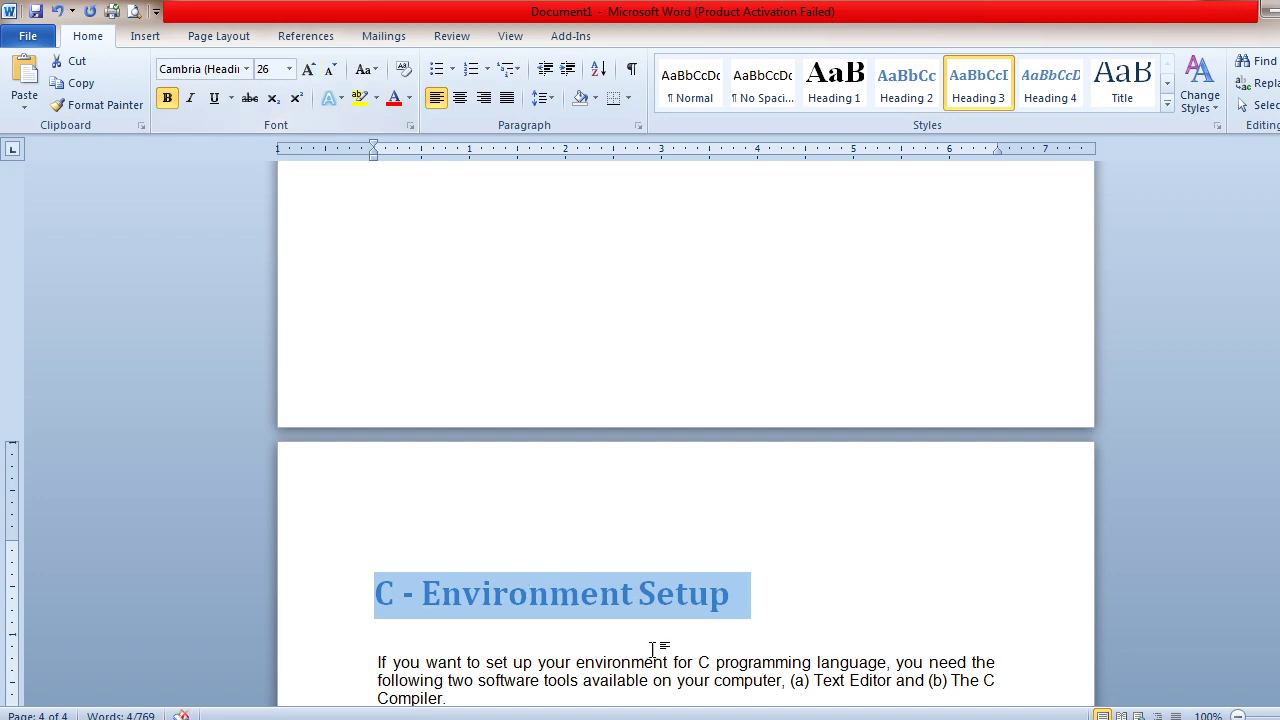
Look through the 'C - Environment Setup' page down to the end of 'The C Compiler' section.
click(608, 676)
key(Down)
key(Down)
key(Down)
key(Down)
key(Down)
key(Down)
key(Down)
key(Down)
key(Down)
key(Down)
key(Down)
key(Down)
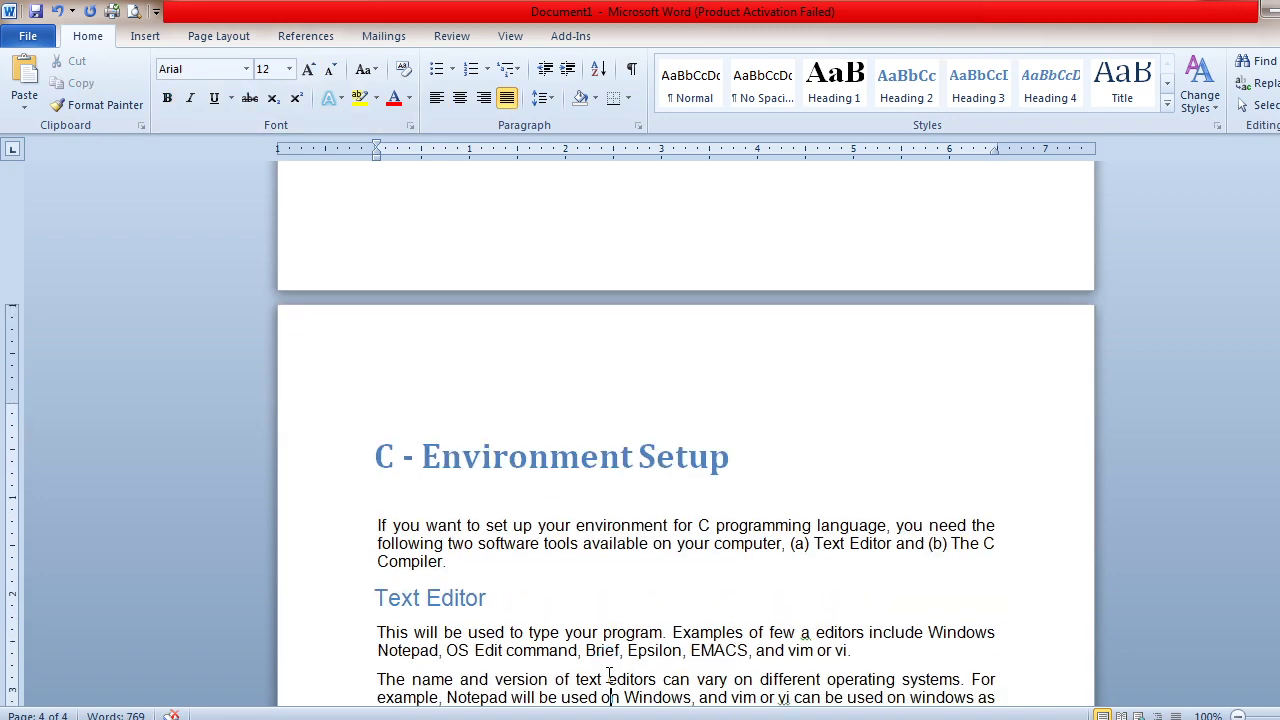
key(Down)
key(Down)
key(Down)
key(Down)
key(Down)
key(Down)
key(Down)
key(Down)
key(Down)
key(Down)
key(Down)
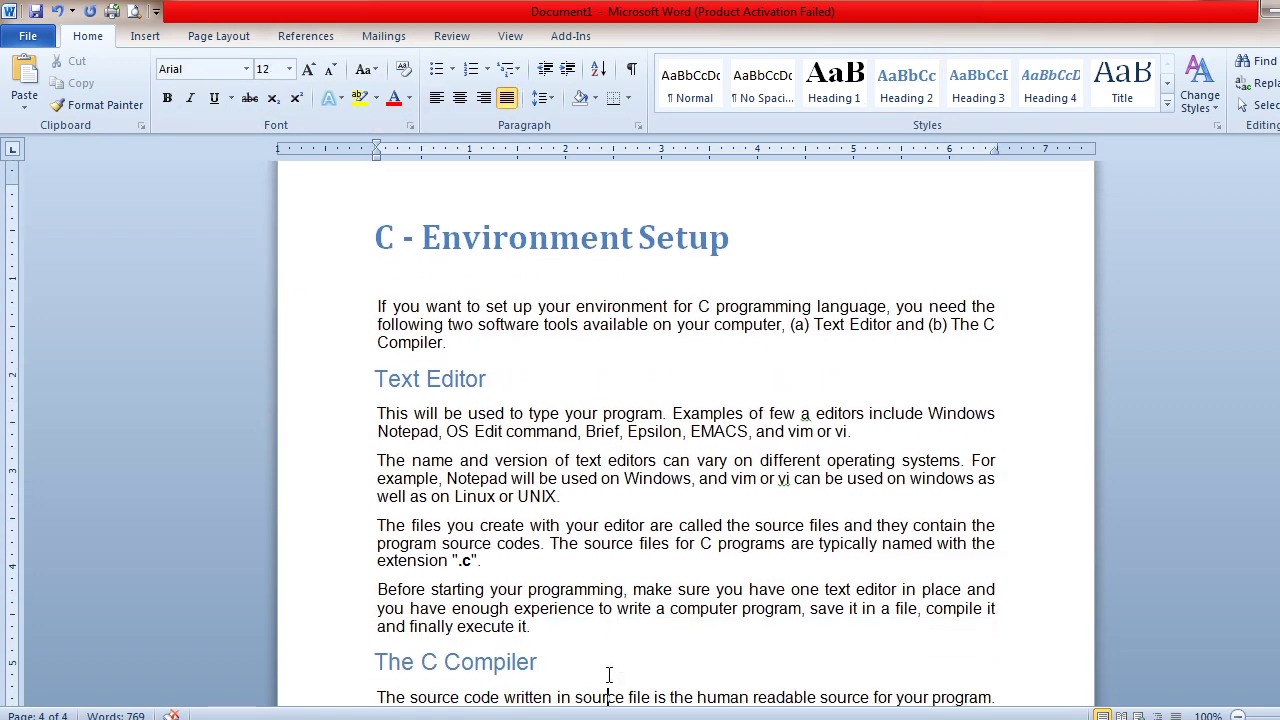
key(Down)
key(Down)
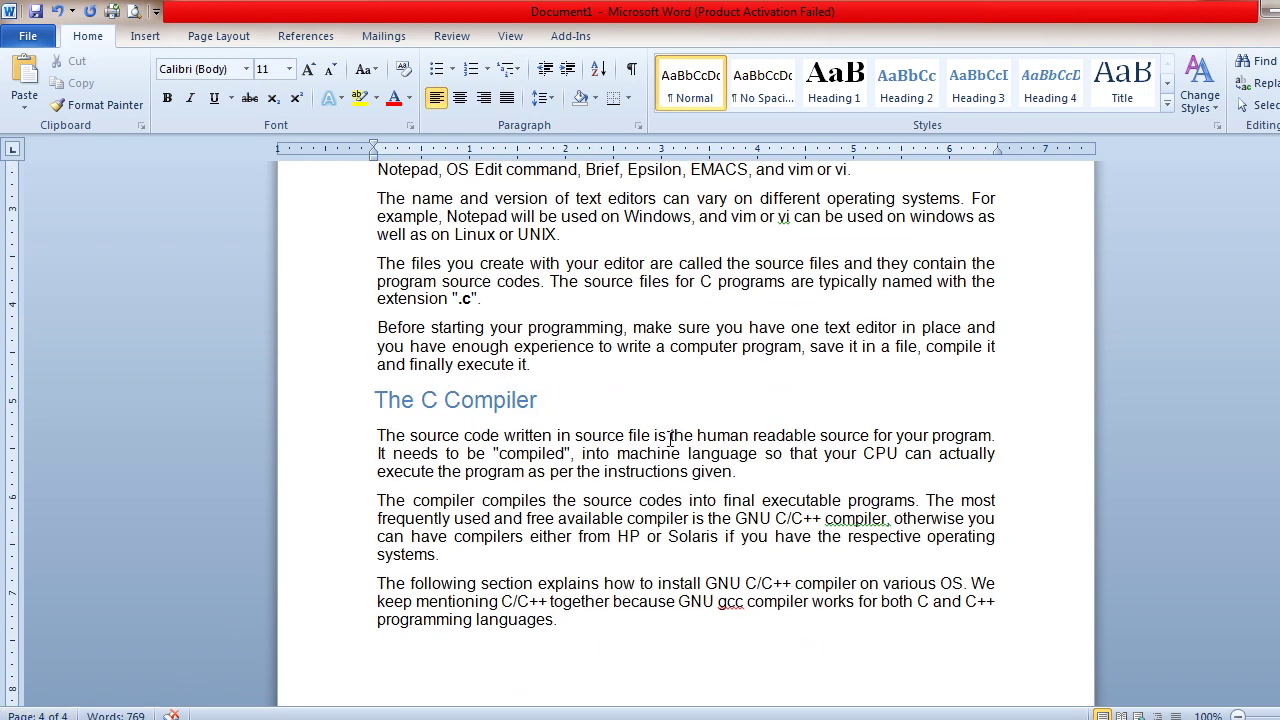
click(658, 478)
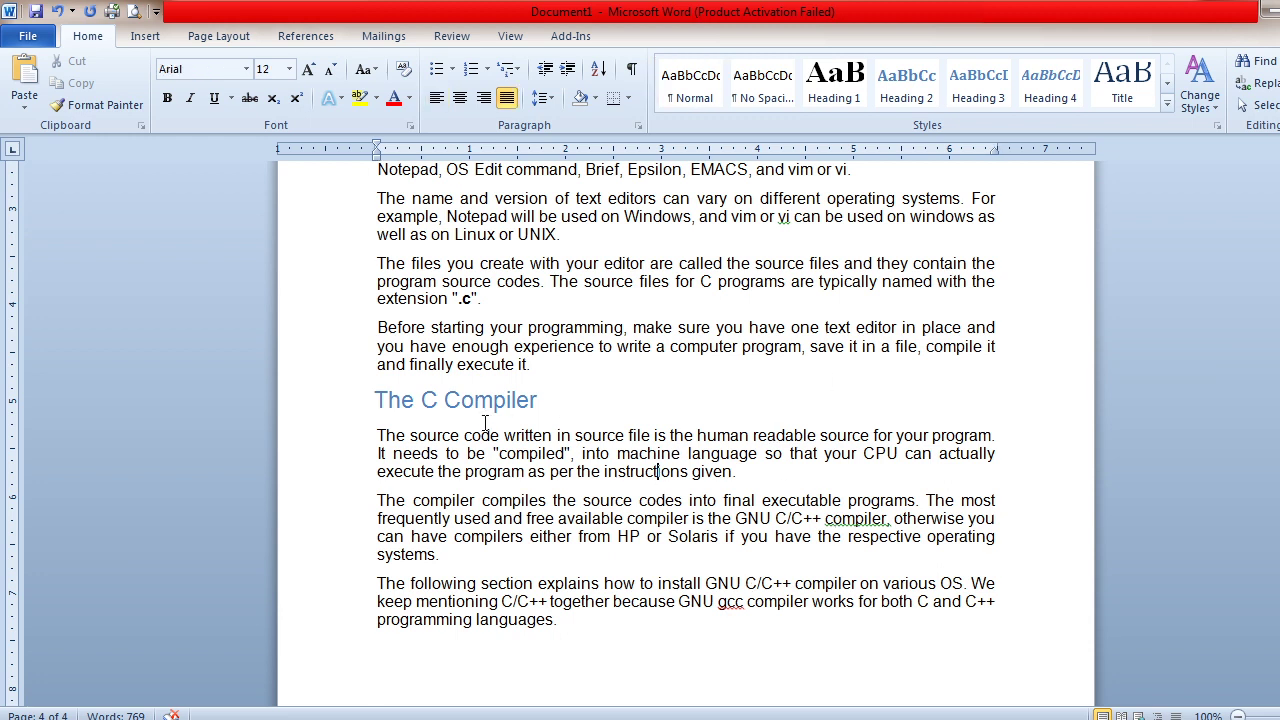
Select and copy the content from the first page through the end of 'The C Compiler' section.
key(Up)
key(Up)
key(Up)
key(Up)
key(Up)
key(Up)
key(Up)
key(Up)
key(Up)
key(Up)
key(Up)
key(Up)
key(Up)
key(Up)
key(Up)
key(Up)
key(Up)
key(Up)
key(Up)
key(Up)
key(Up)
key(Up)
key(Up)
key(Up)
key(Up)
key(Up)
key(Up)
key(Up)
key(Up)
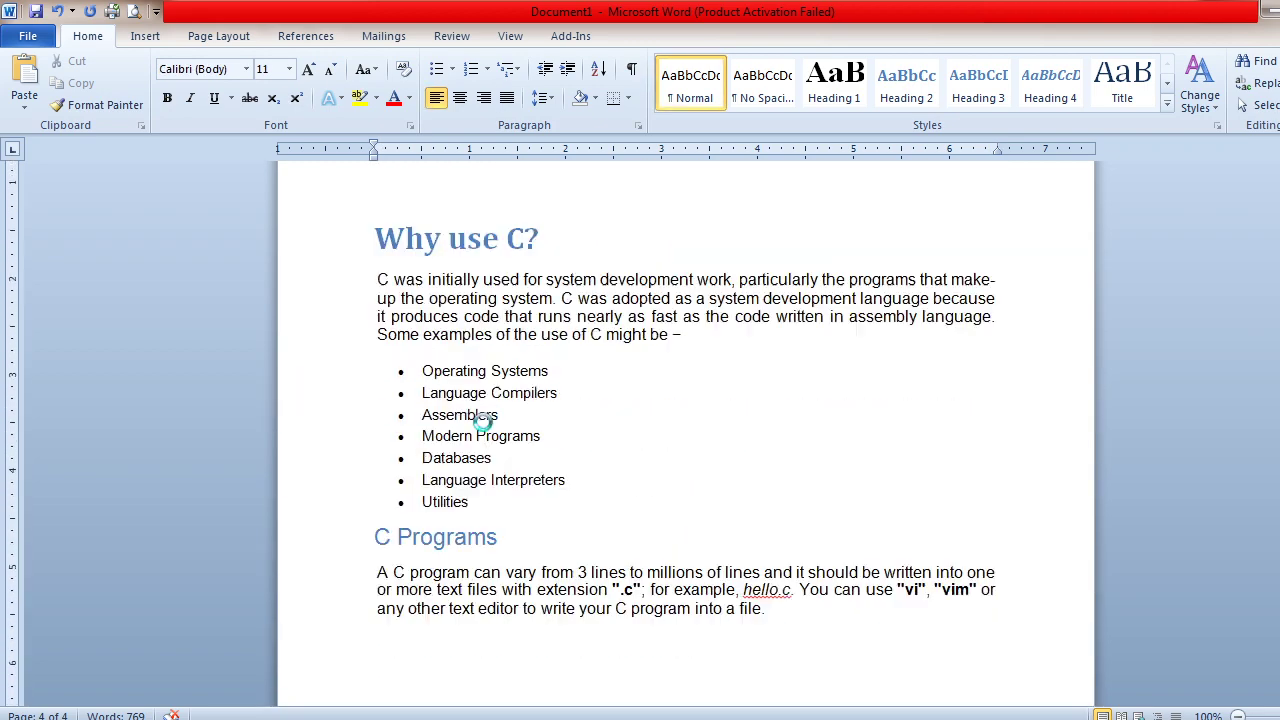
key(Up)
key(Up)
key(Up)
key(Up)
key(Up)
key(Up)
key(Up)
key(Up)
key(Up)
key(Up)
key(Up)
key(Up)
key(Up)
key(Up)
key(Up)
key(Up)
key(Up)
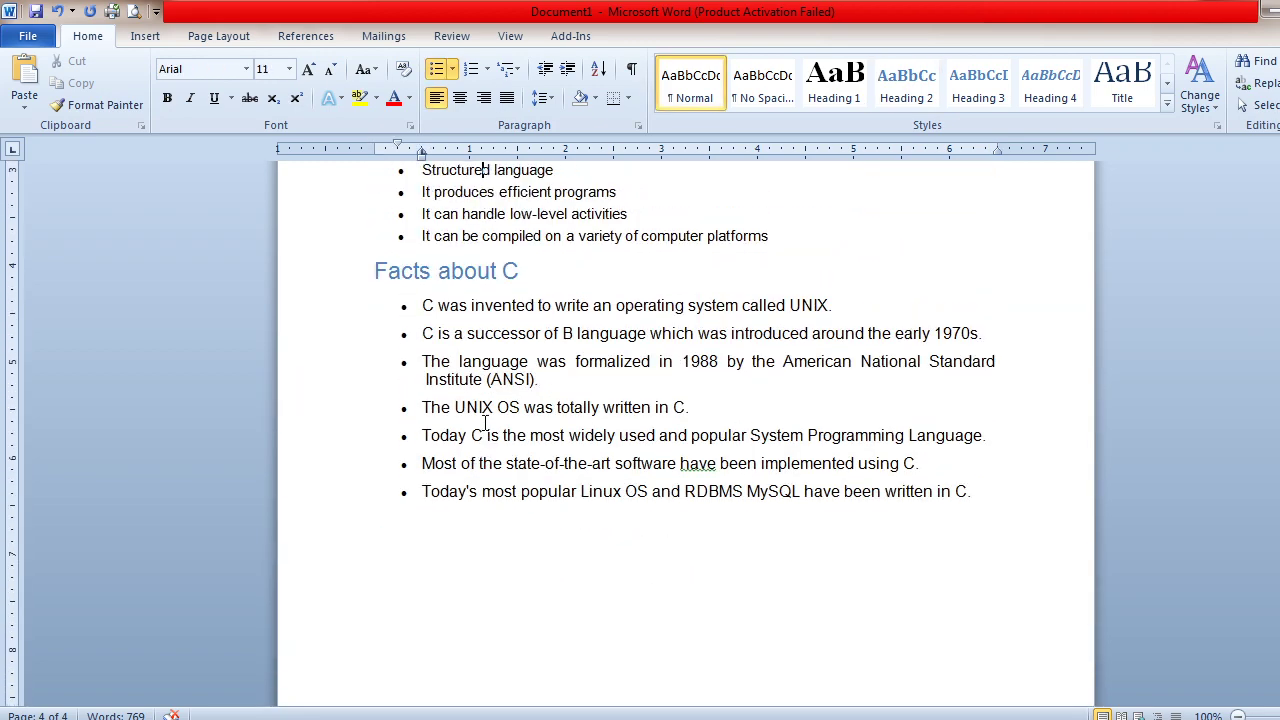
key(Up)
key(Up)
key(Up)
key(Up)
key(Up)
key(Up)
key(Up)
key(Up)
key(Up)
key(Up)
key(Up)
key(Up)
drag(385, 463, 380, 705)
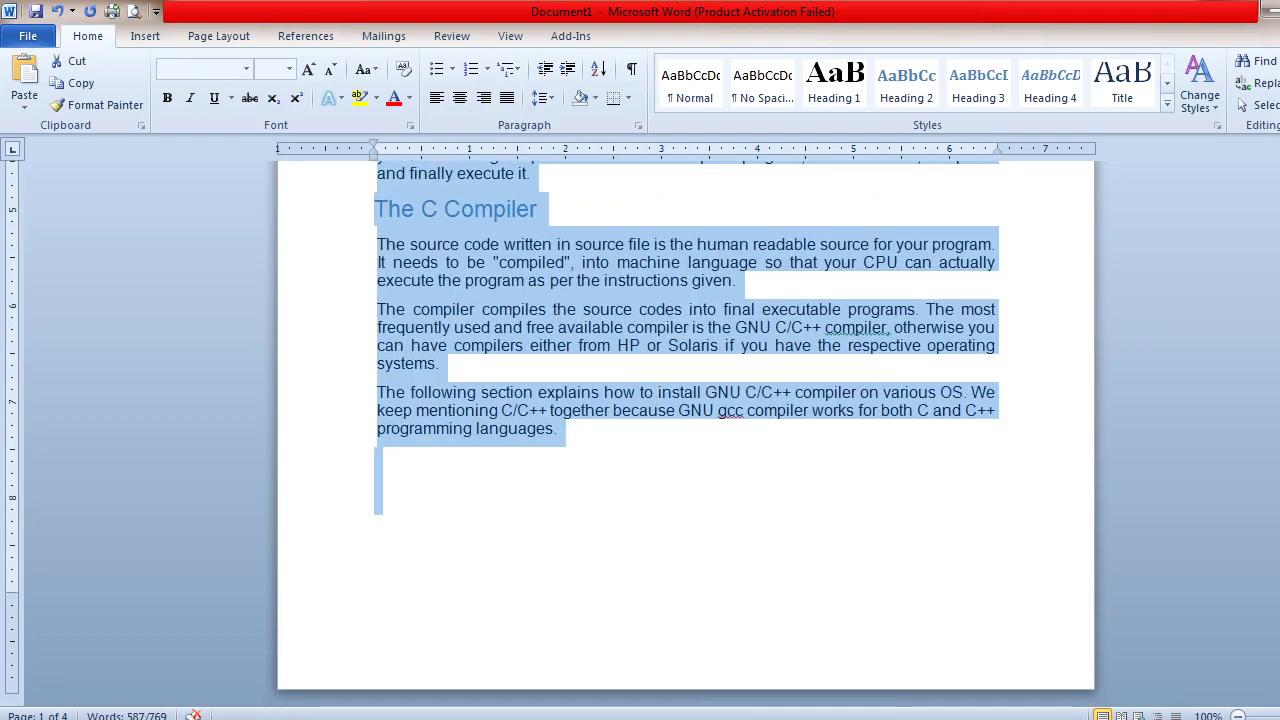
Add blank lines after the last paragraph to start a new page and paste the copied content there repeatedly.
click(374, 486)
key(Return)
key(Return)
key(Return)
key(Return)
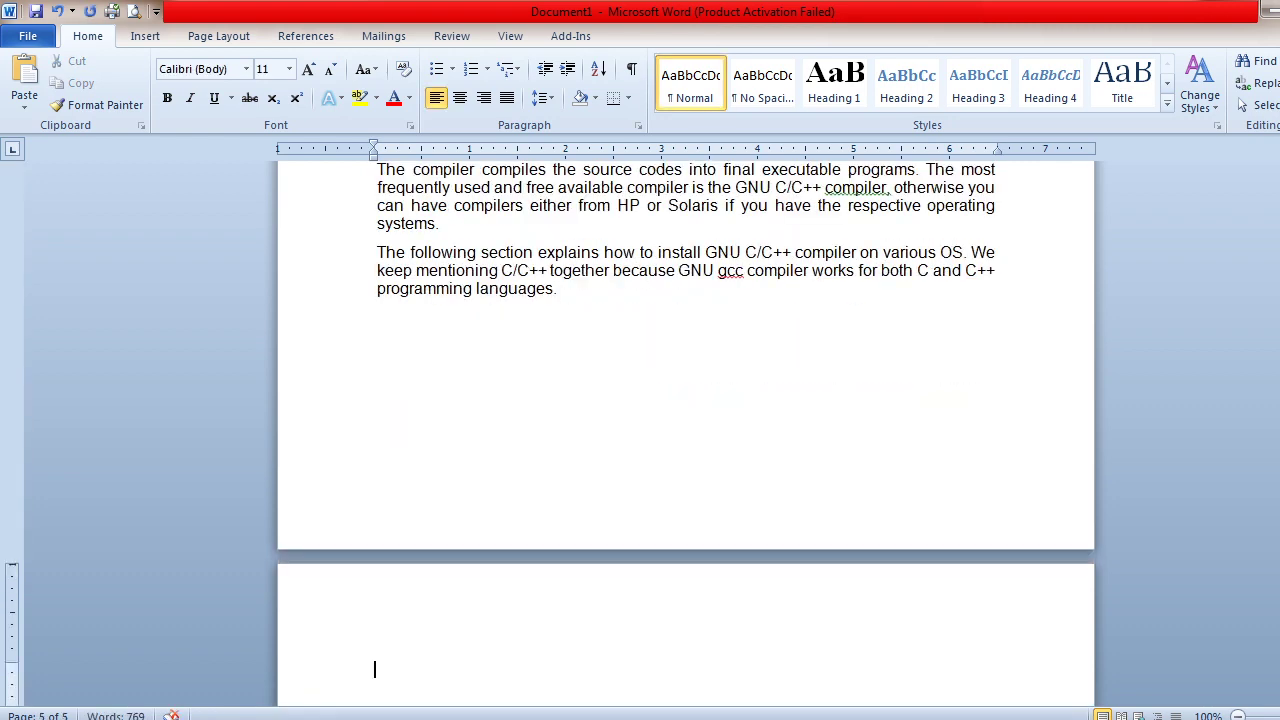
key(ctrl+v)
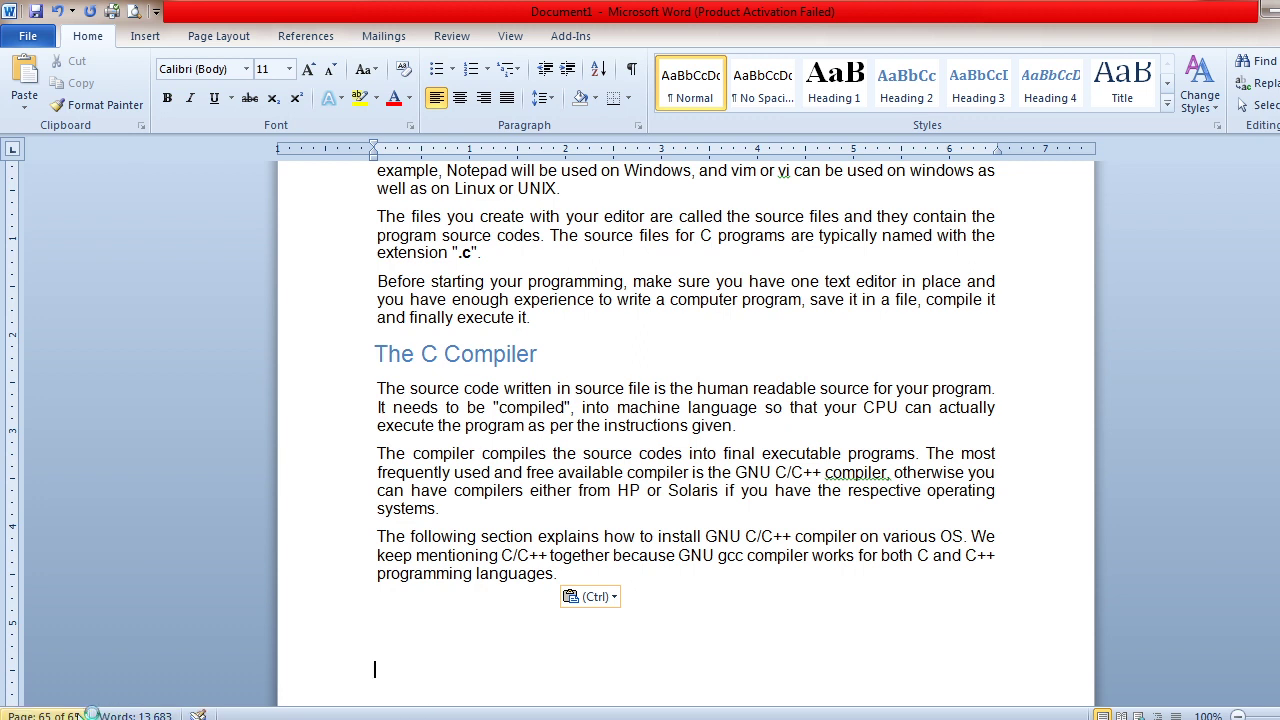
Insert blank lines on the first page between the 'Programming in “C”' title and the paragraph starting with 'C programming'.
click(648, 454)
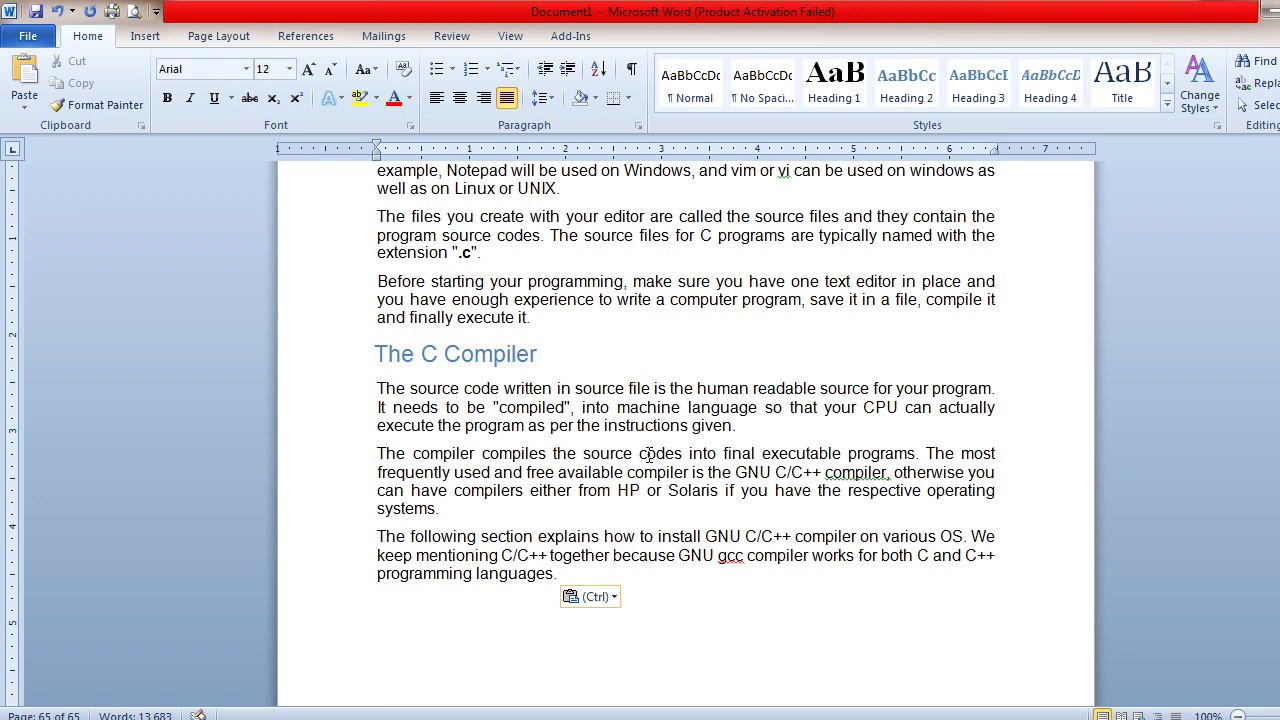
key(Up)
key(Up)
key(Up)
key(Up)
key(Up)
key(Up)
key(Up)
key(Up)
key(Up)
key(Up)
drag(1279, 625, 1279, 158)
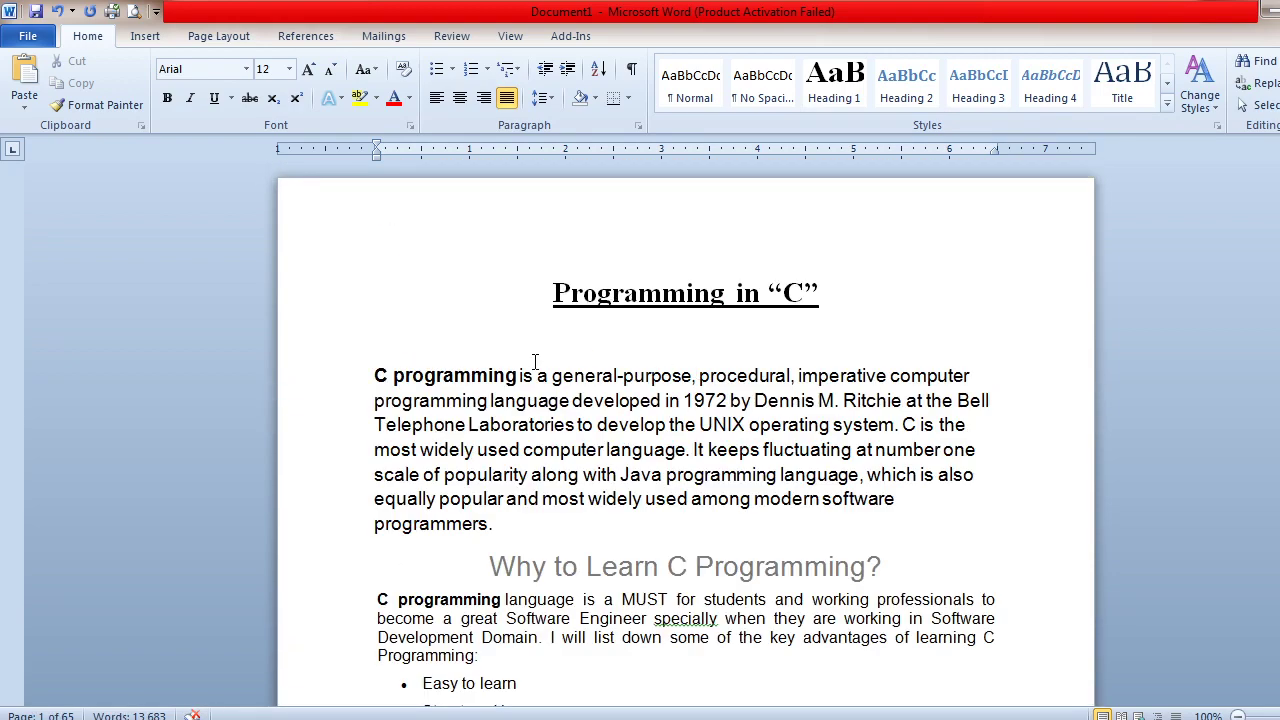
drag(555, 291, 880, 289)
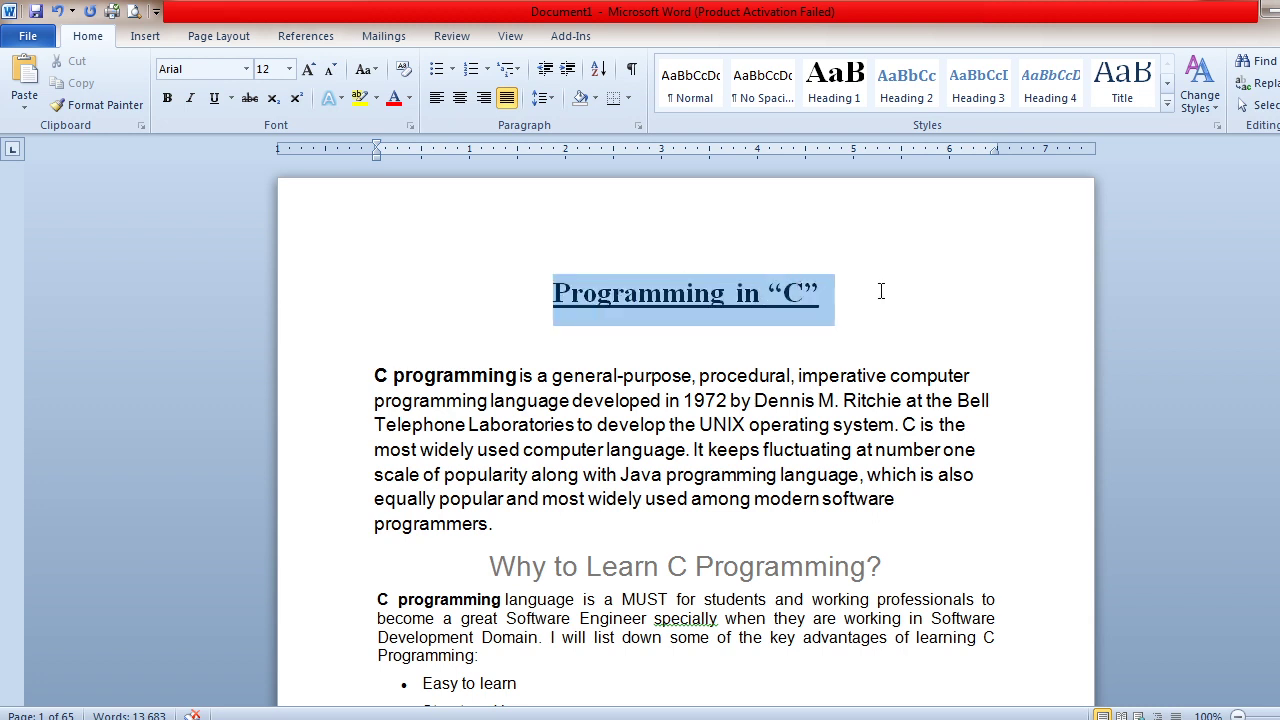
click(512, 565)
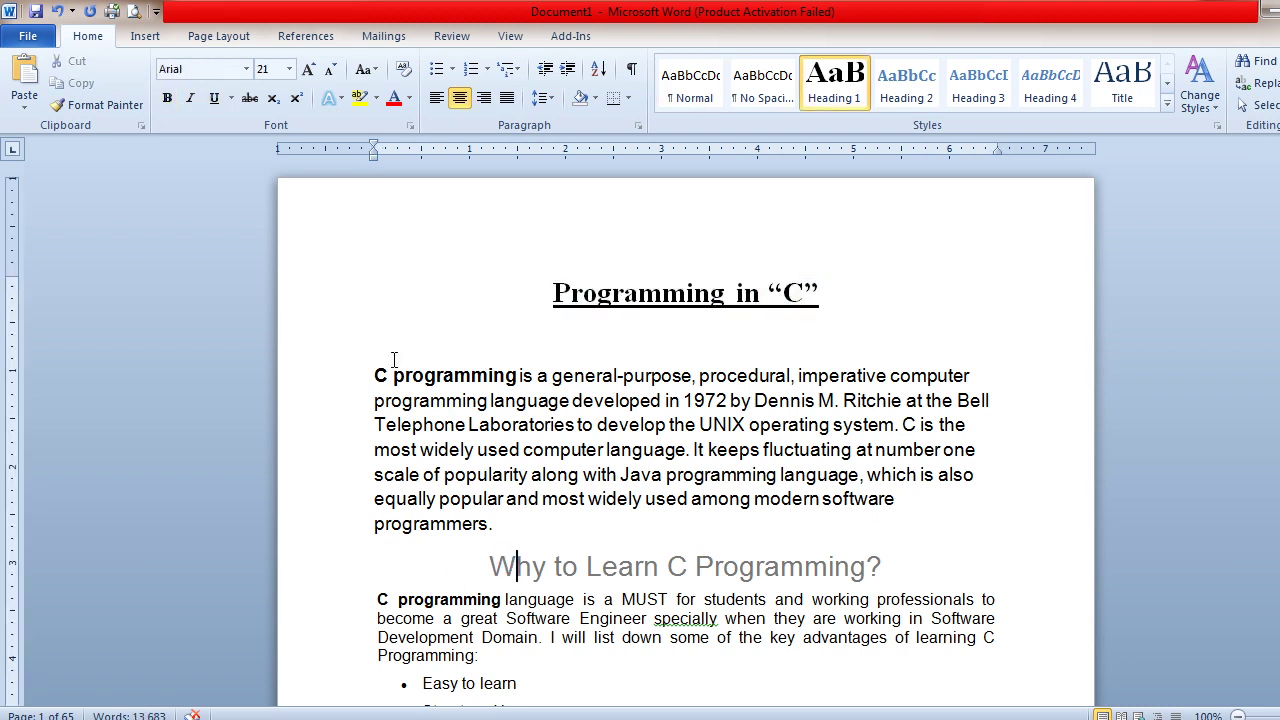
click(371, 378)
key(Return)
key(Return)
key(Return)
key(Return)
key(Return)
key(Return)
key(Return)
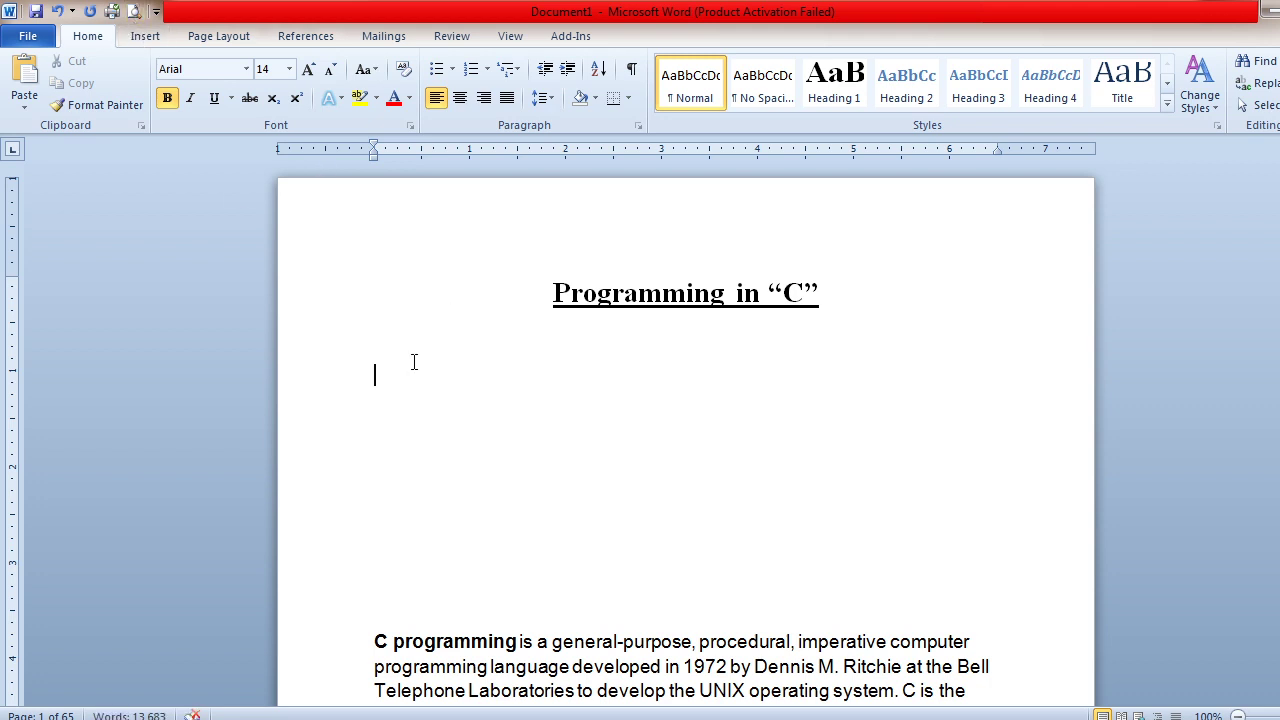
Write the line 'Table of Contents :' below the main title and start a new line under it.
click(414, 362)
text(Table of Contents  :)
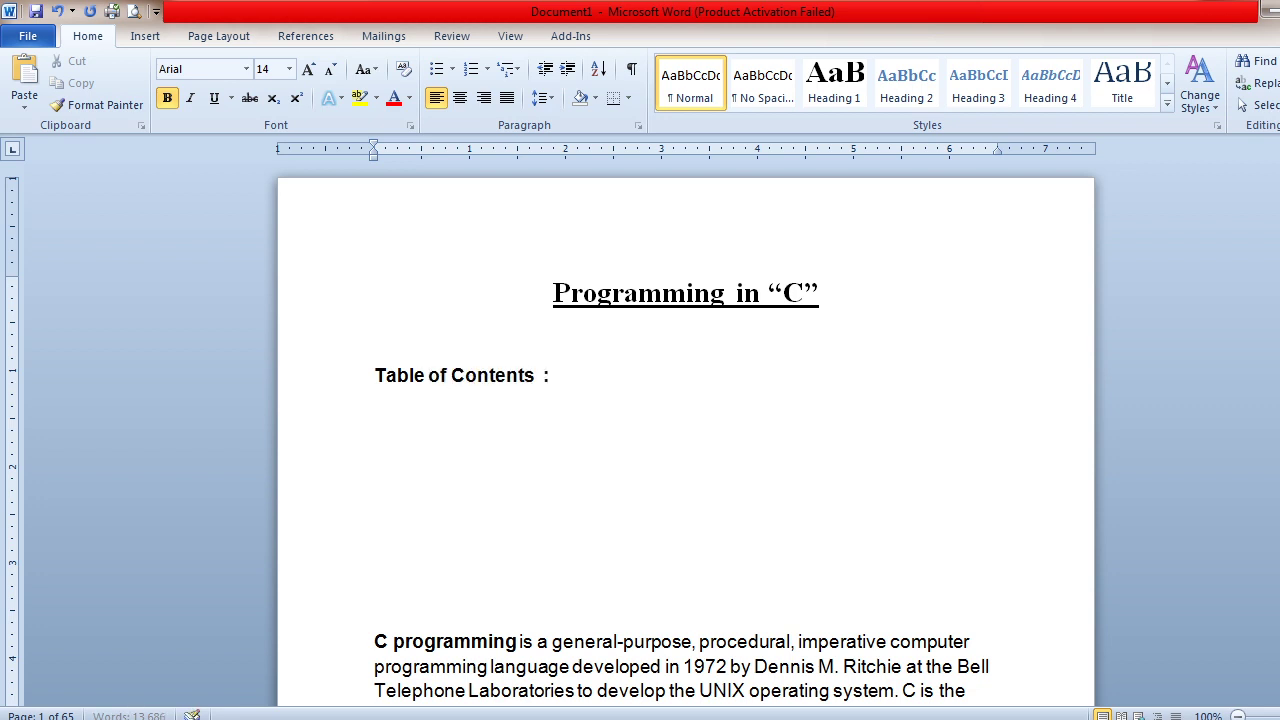
key(Left)
key(Left)
key(Left)
key(Left)
key(Left)
key(Left)
key(Left)
key(Left)
key(Left)
key(Left)
key(Left)
click(629, 379)
key(Return)
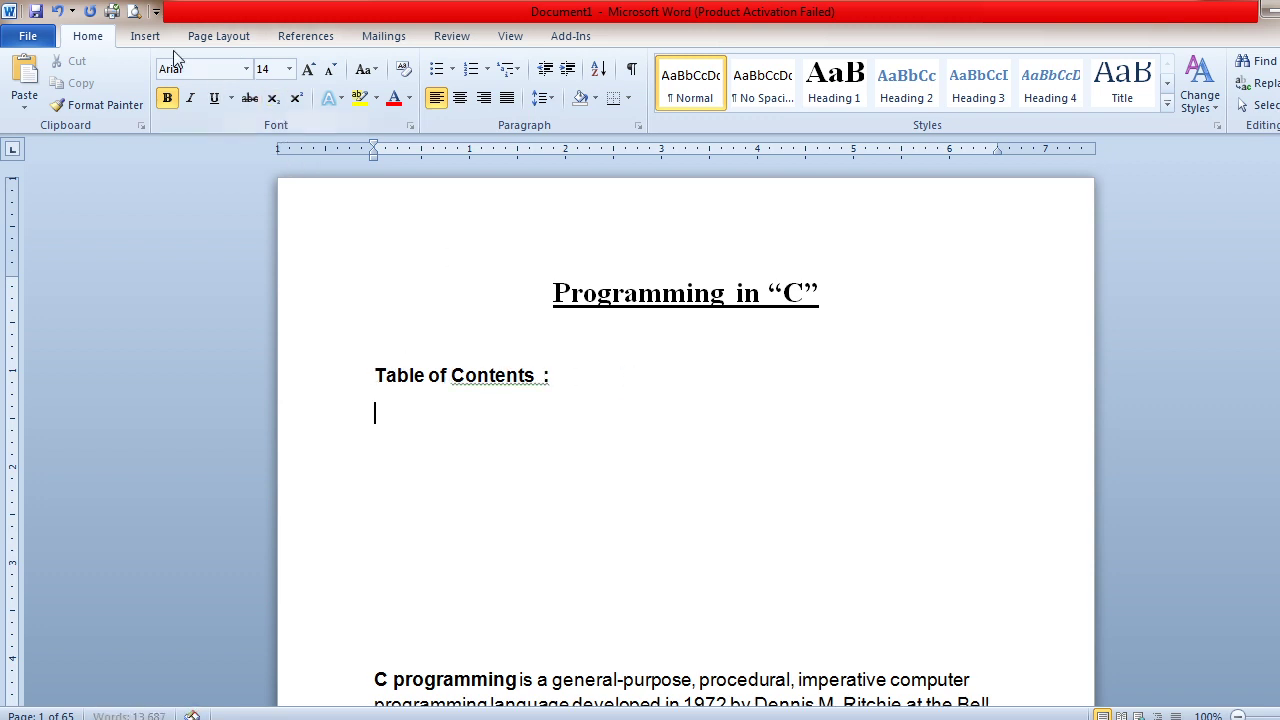
Try a table of two columns and one row under the 'Table of Contents :' line.
click(145, 36)
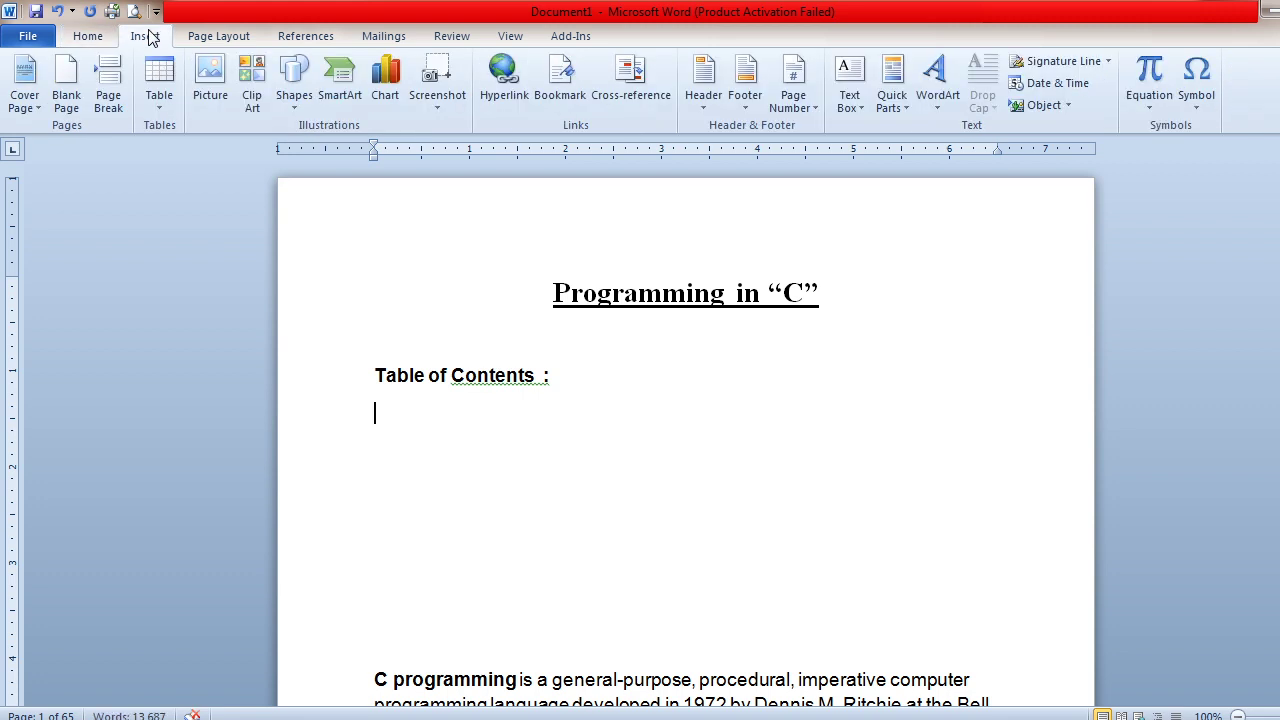
click(160, 95)
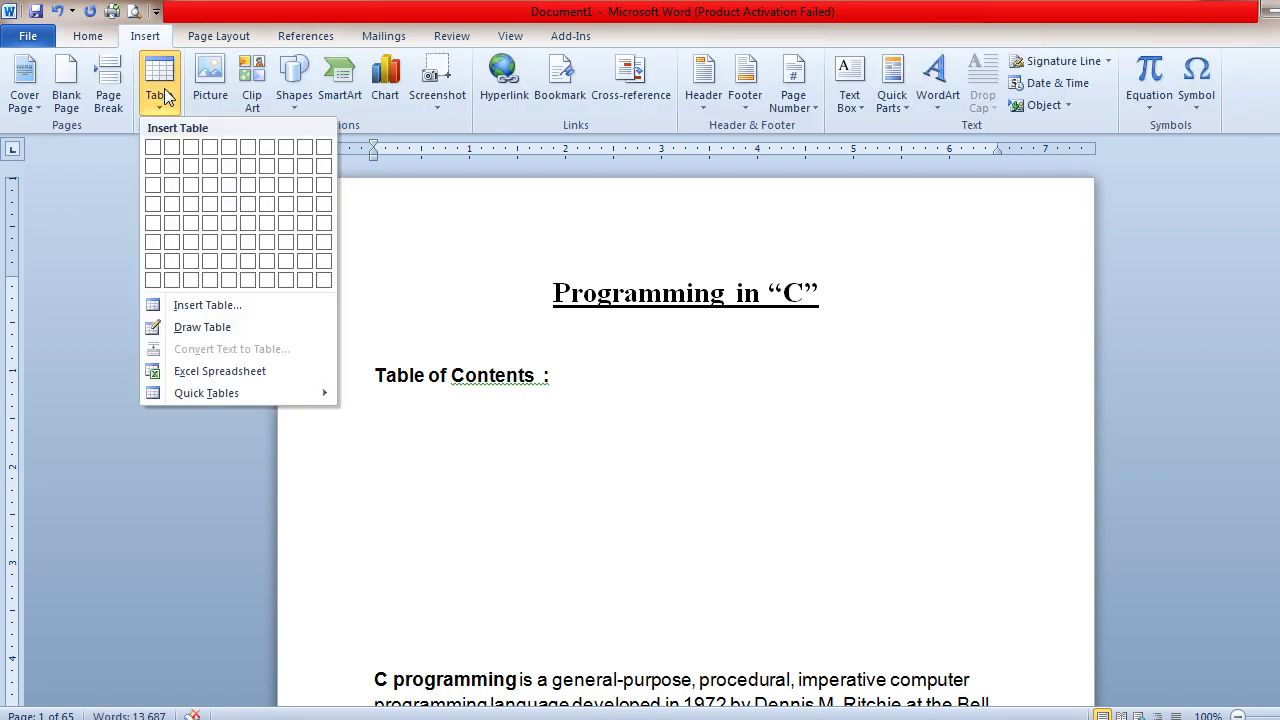
click(177, 150)
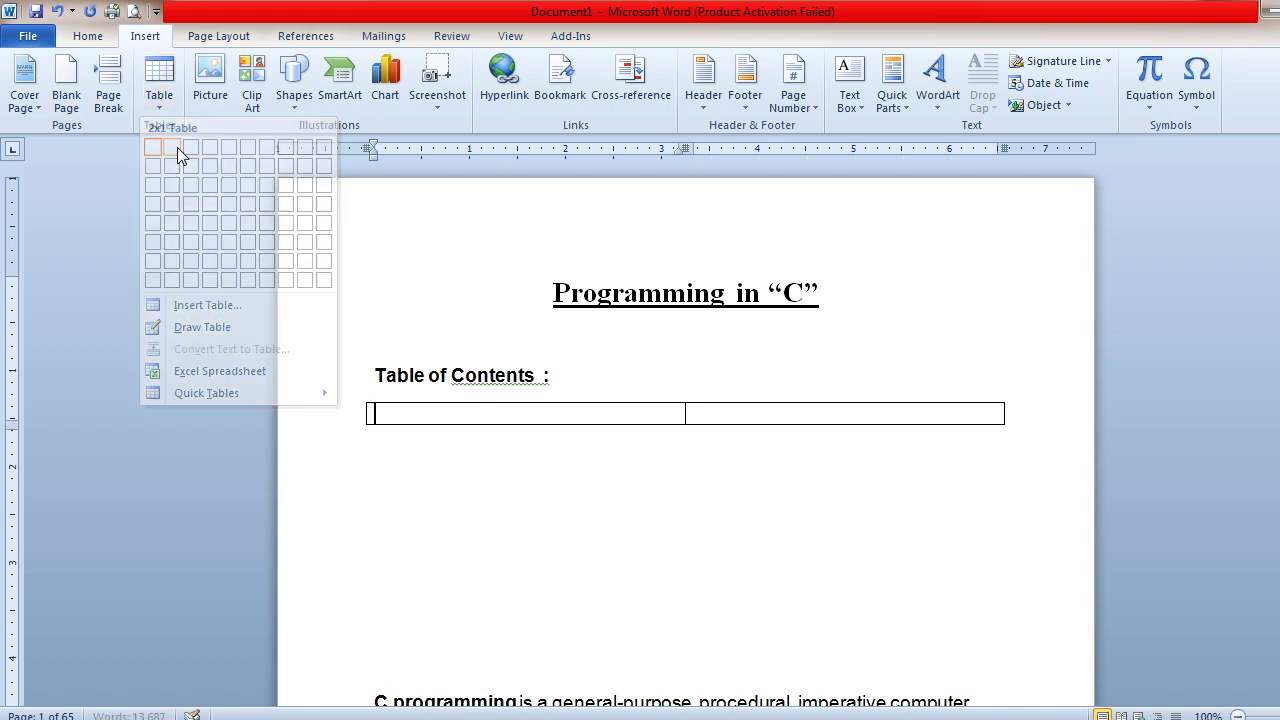
click(732, 412)
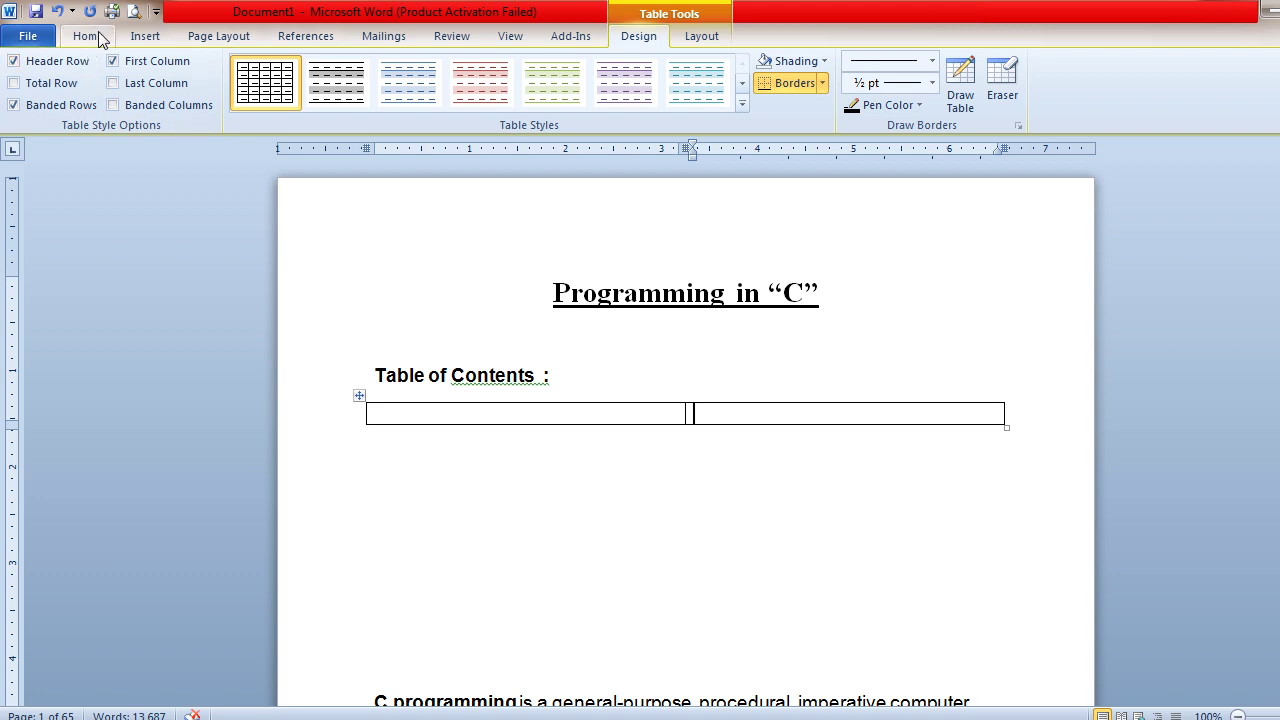
Try a nested table of three columns and one row in the second cell, and undo both table insertions.
click(140, 38)
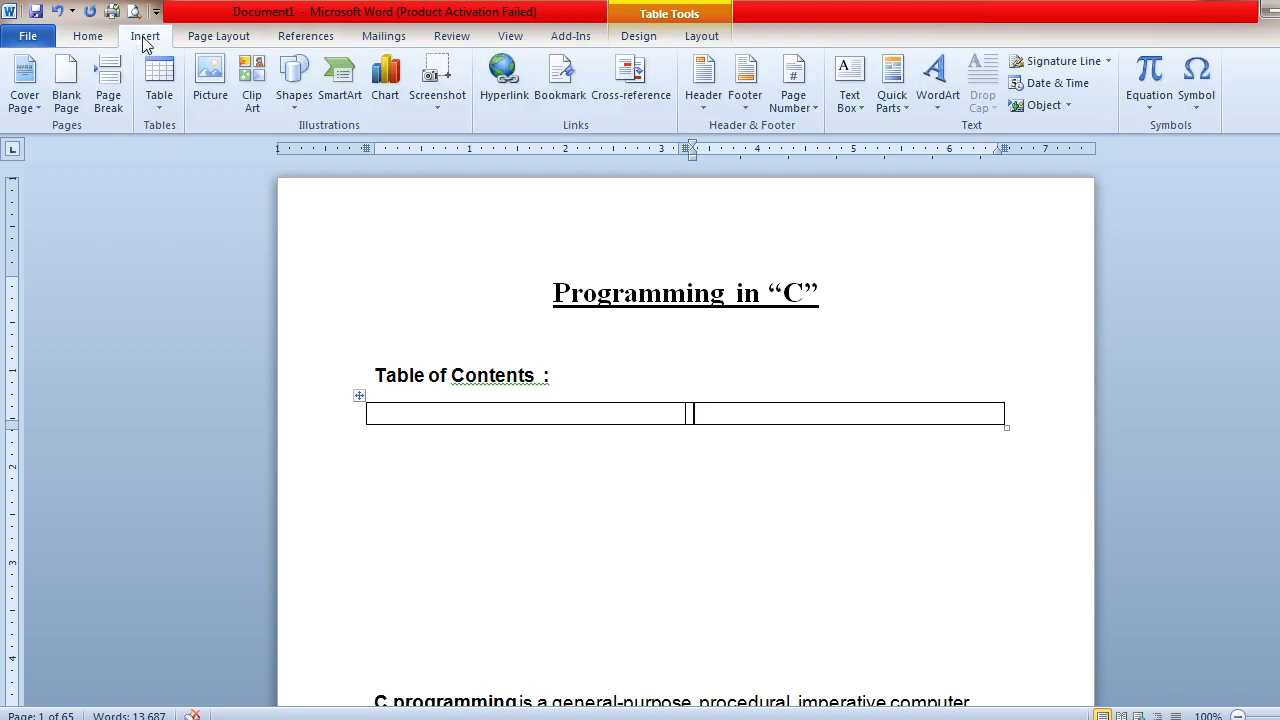
click(162, 112)
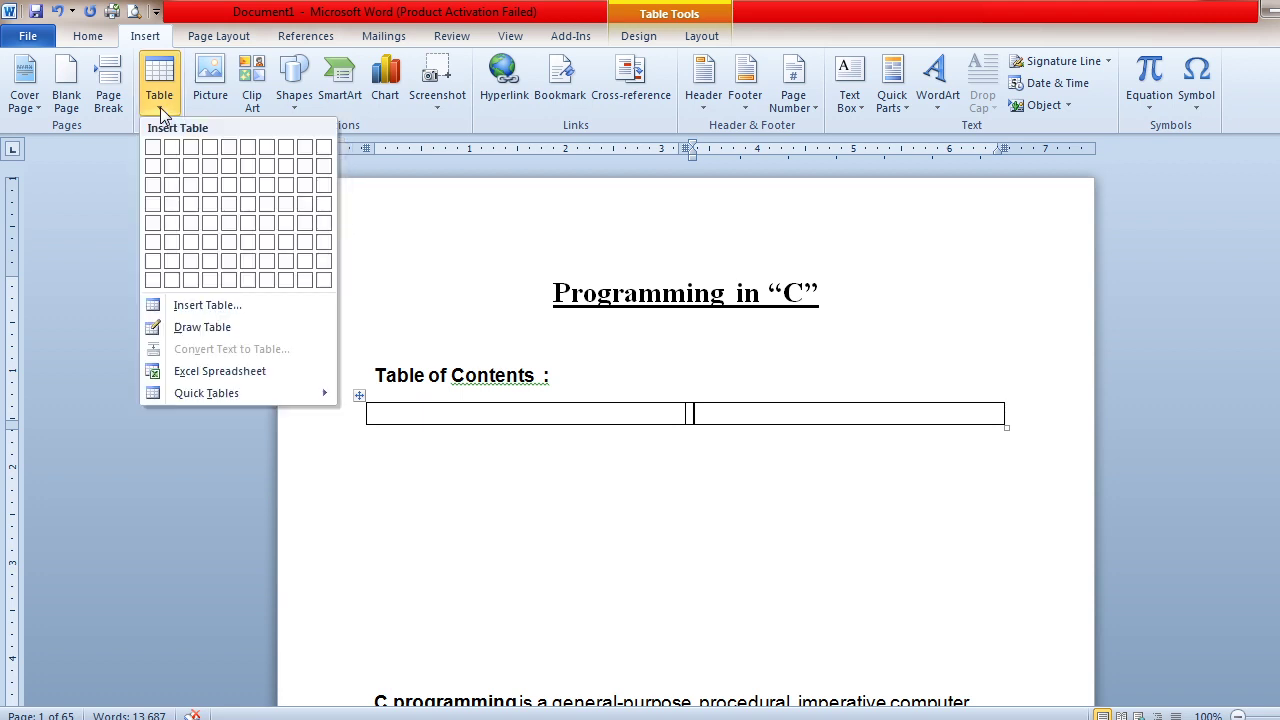
click(195, 145)
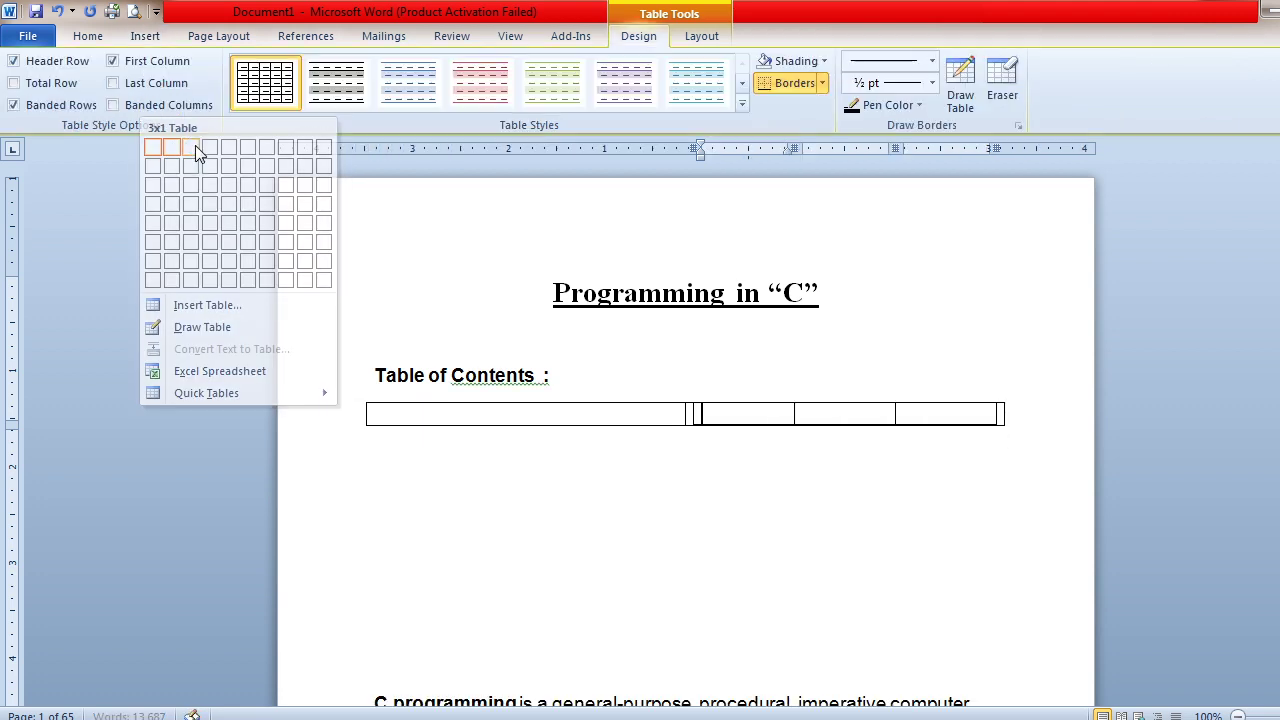
key(ctrl+z)
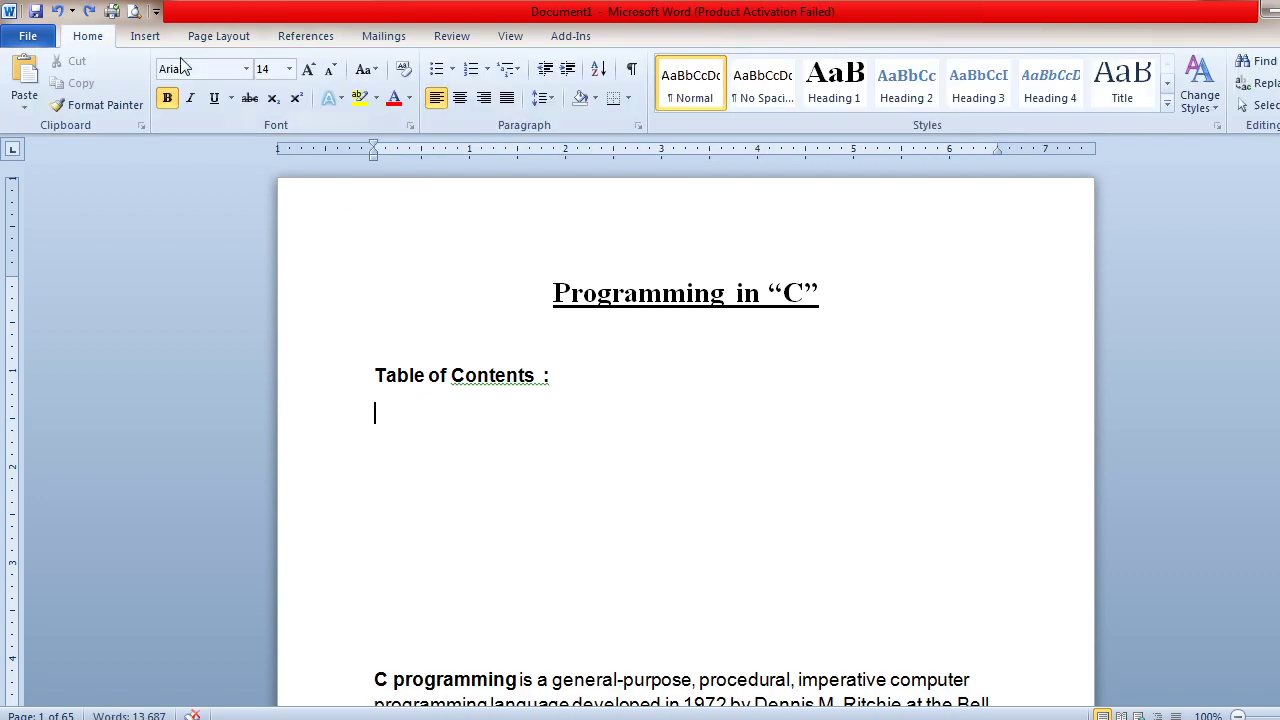